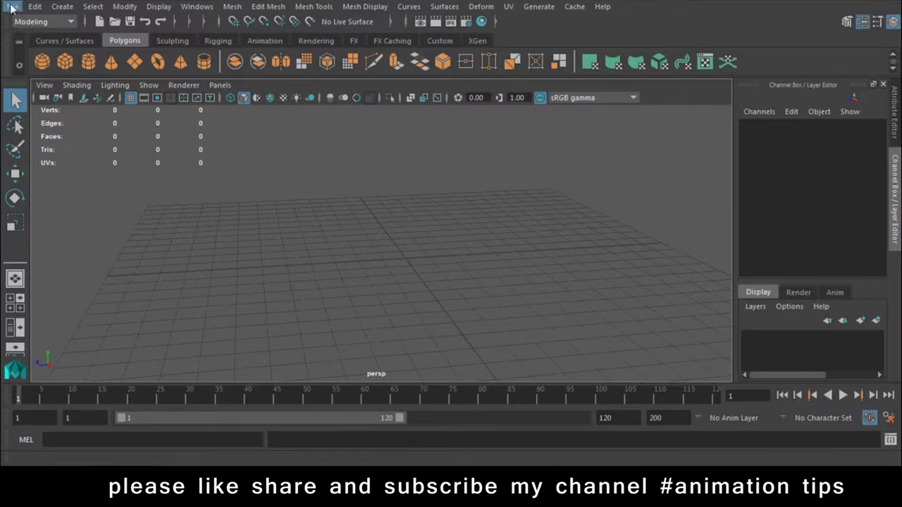
Start importing an image plane for the perspective view, previewing the sourceimages reference pictures.
left_click_drag(330, 264, 356, 312, "alt")
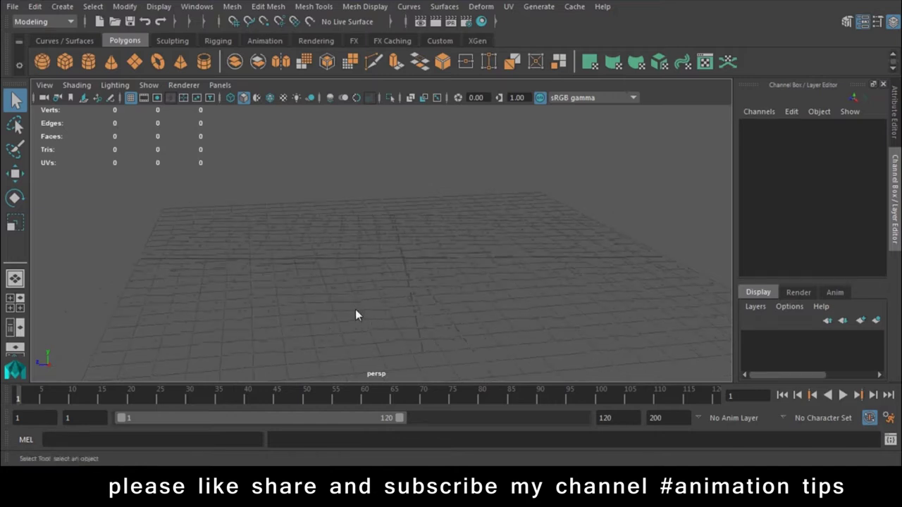
left_click(43, 85)
mouse_move(70, 327)
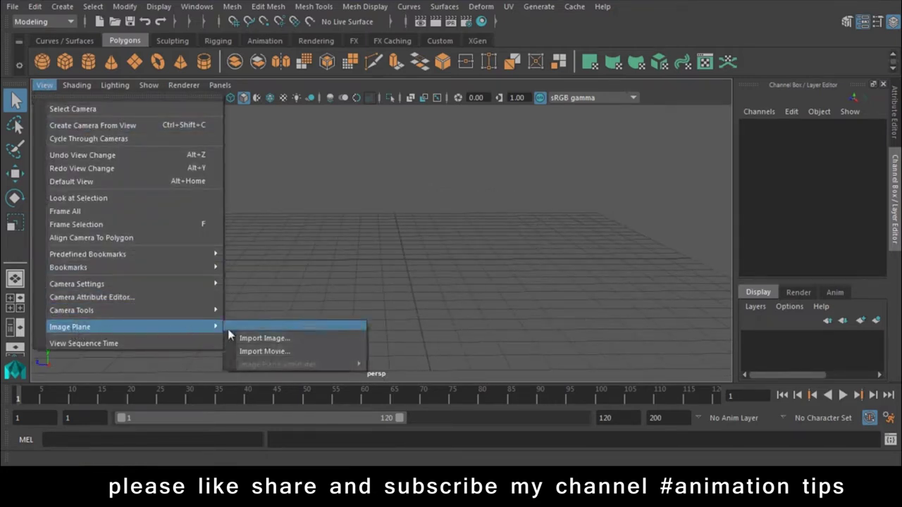
left_click(252, 337)
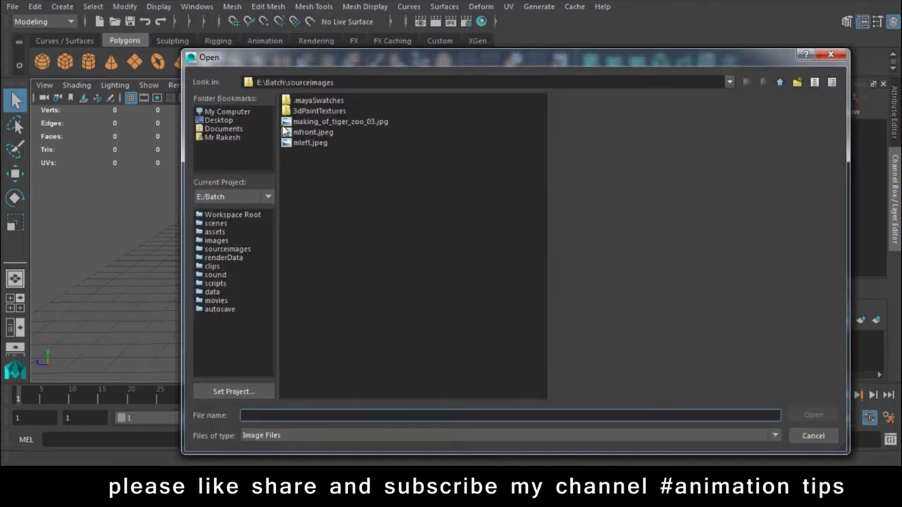
left_click(302, 123)
left_click(302, 132)
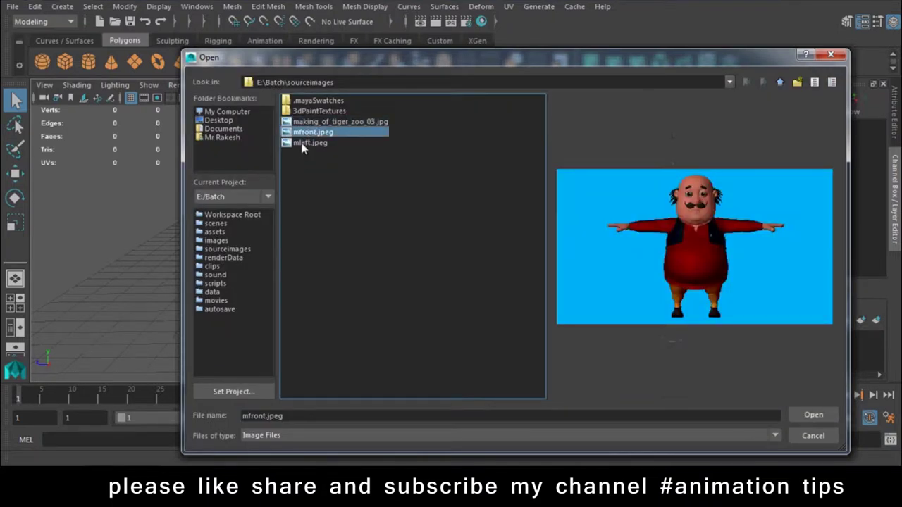
left_click(303, 143)
Browse to D:\DATA\VFX\tracking\jpg and load garden4.jpg as the image plane.
left_click(231, 113)
double_click(303, 112)
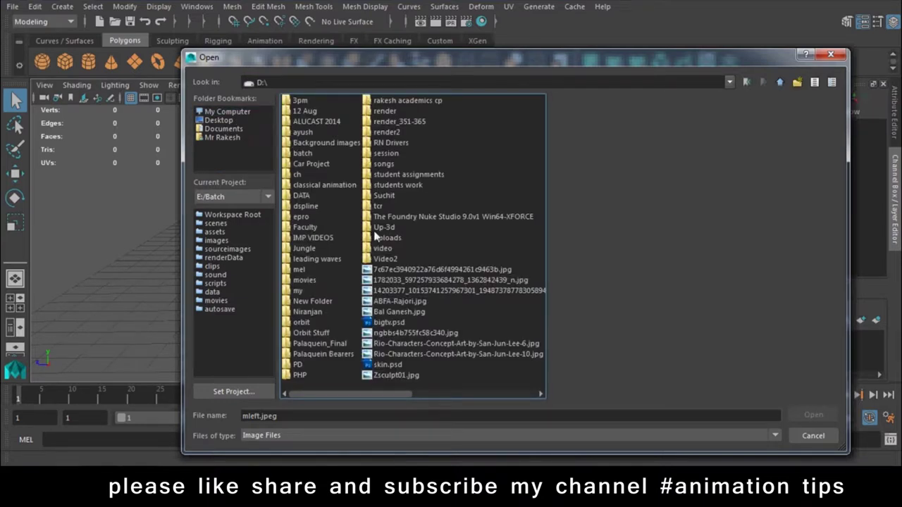
double_click(300, 196)
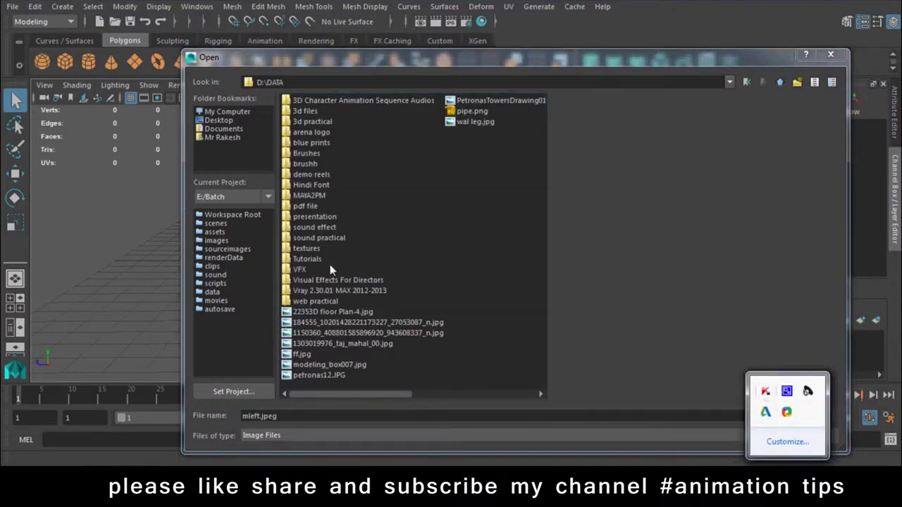
double_click(310, 269)
left_click(304, 154)
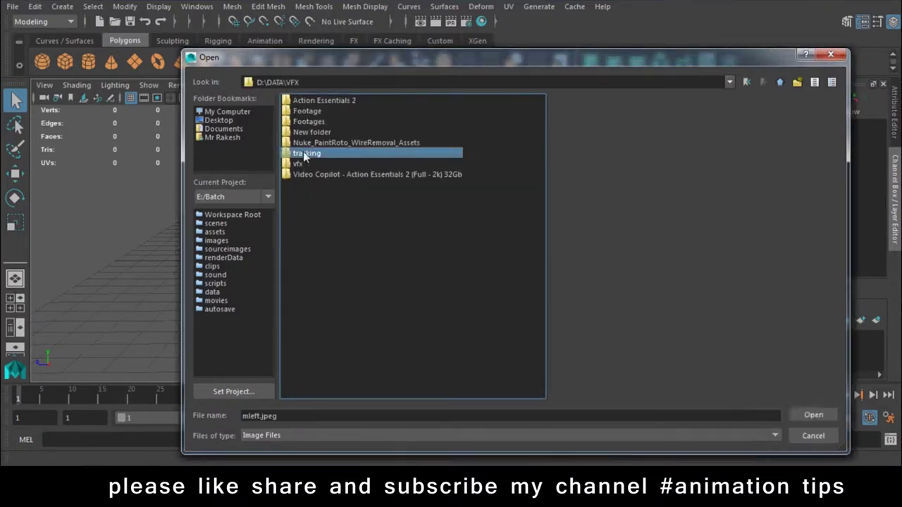
double_click(304, 153)
left_click(289, 114)
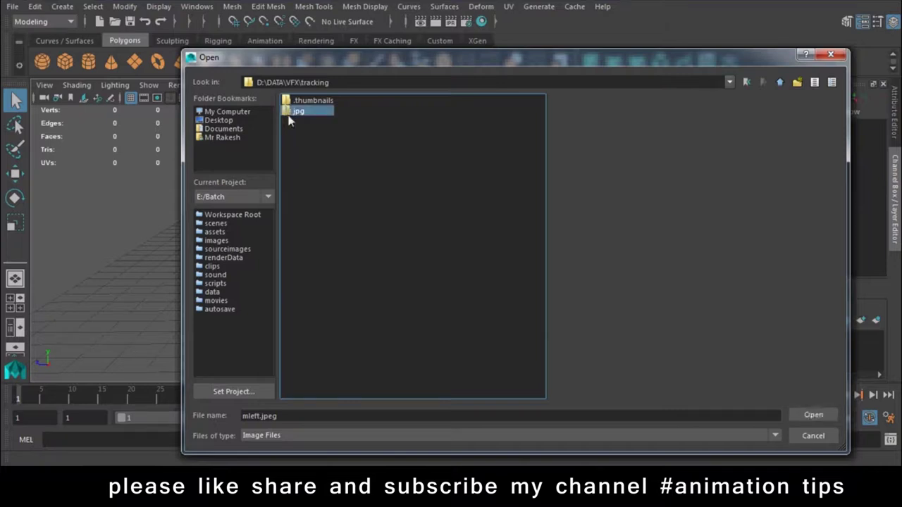
double_click(288, 114)
left_click(304, 112)
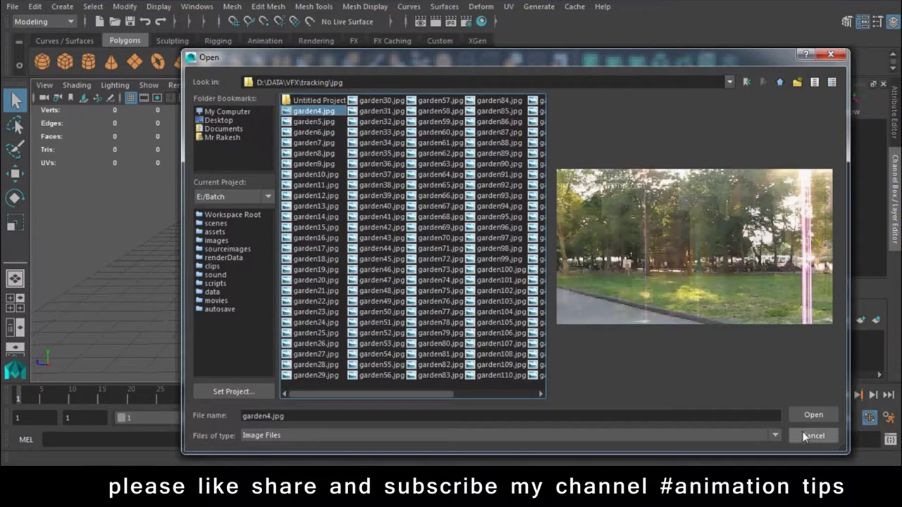
left_click(813, 415)
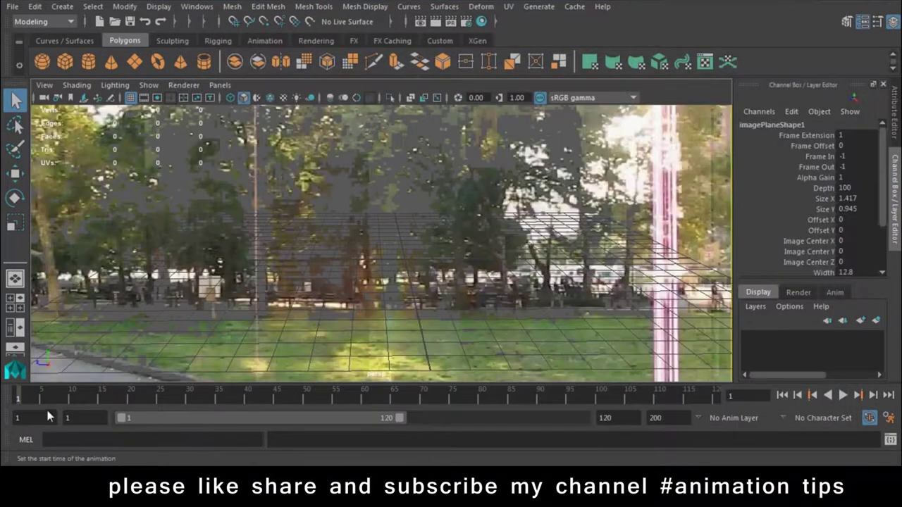
Play the scene, tumble the persp camera around the garden backdrop, and open the View and Panels menus.
key("alt+v")
key("alt+v")
mouse_move(339, 345)
left_mouse_down("alt")
mouse_move(341, 317)
mouse_move(349, 356)
mouse_move(338, 359)
left_mouse_up("alt")
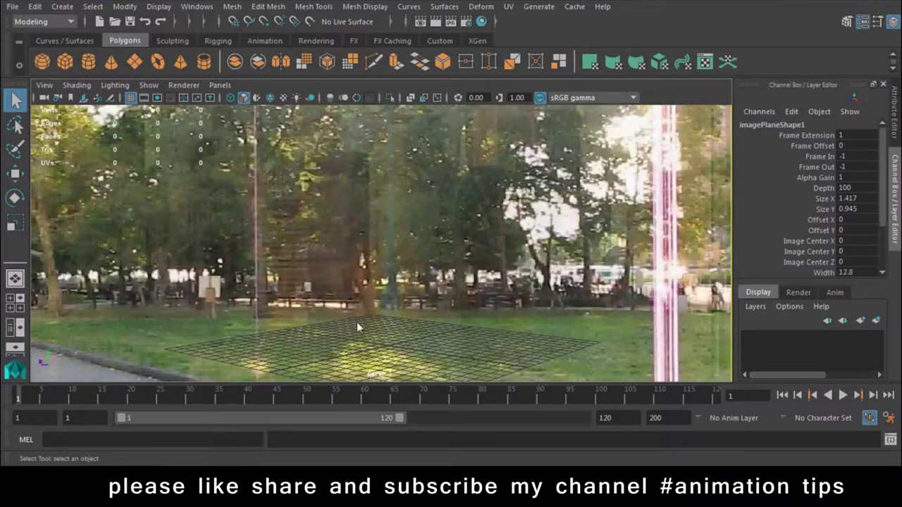
mouse_move(330, 333)
left_mouse_down("alt")
mouse_move(318, 334)
mouse_move(334, 334)
left_mouse_up("alt")
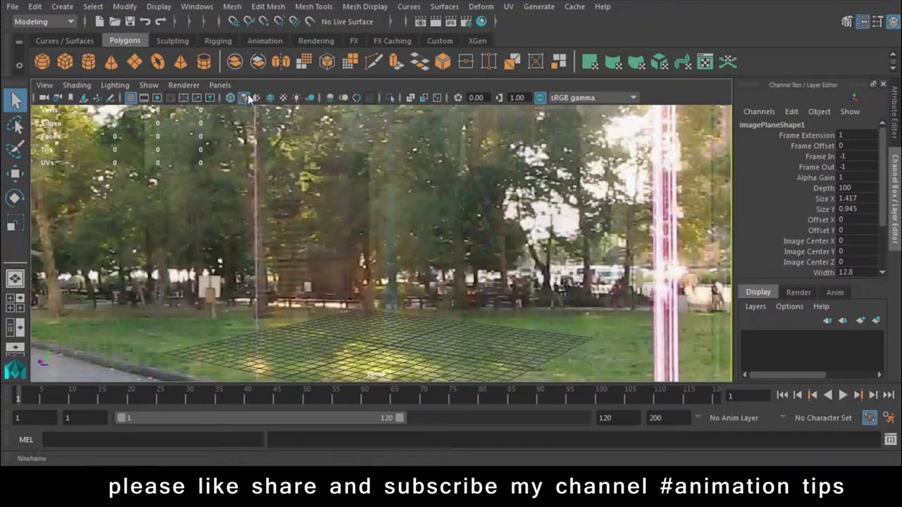
left_click(41, 85)
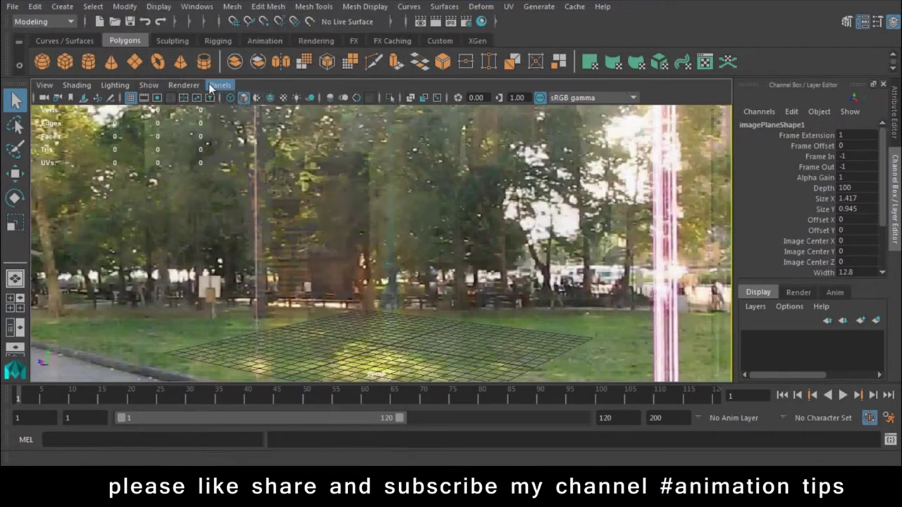
left_click(211, 85)
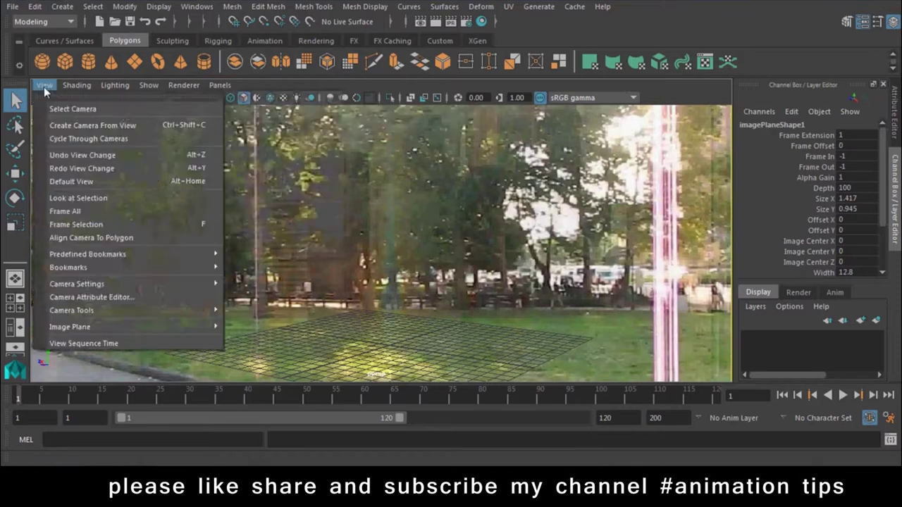
mouse_move(44, 84)
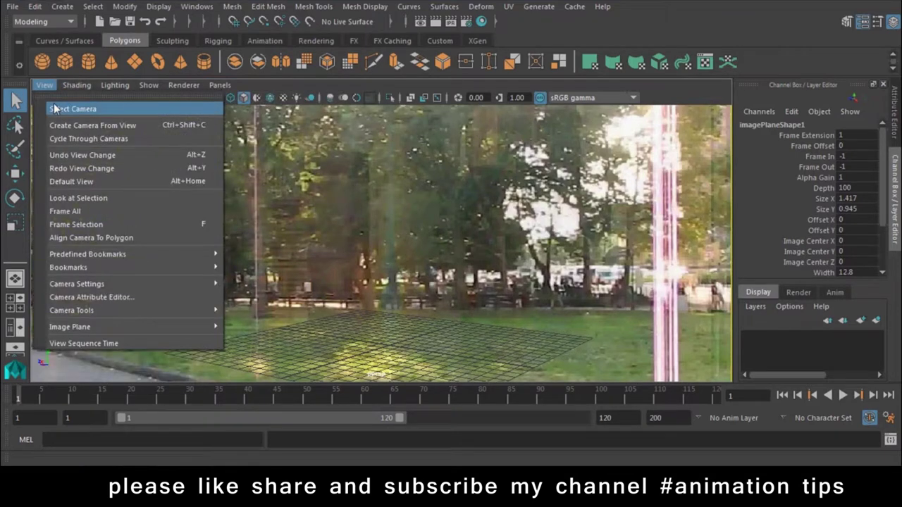
Select the persp camera and its translate and rotate channels in the Channel Box.
left_click(55, 109)
left_click_drag(815, 136, 821, 189)
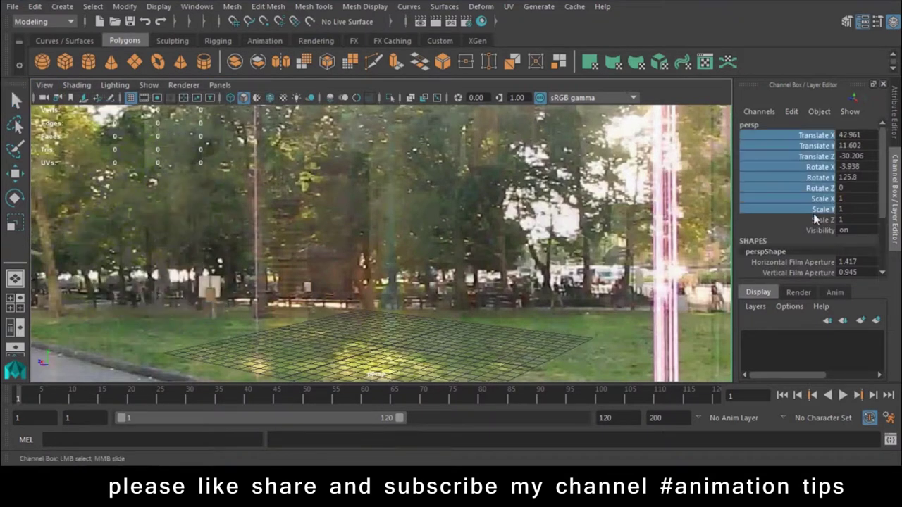
right_click(807, 190)
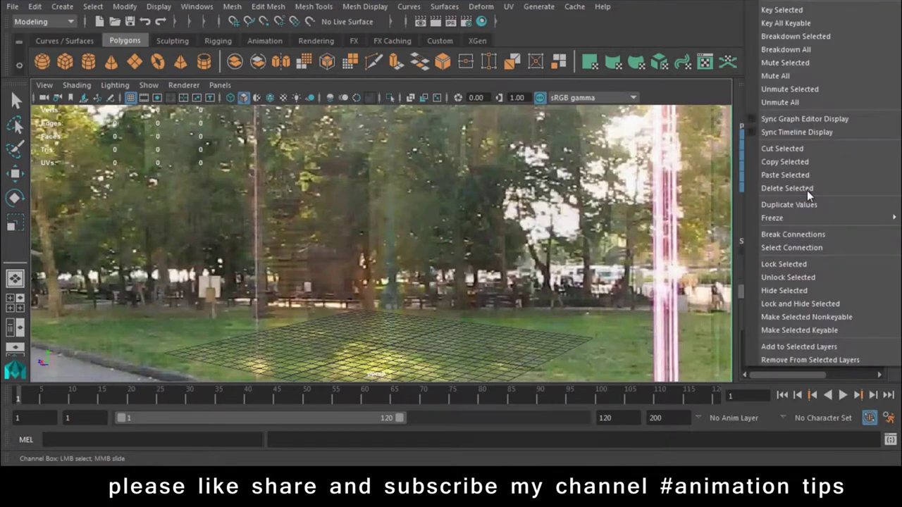
left_click(795, 251)
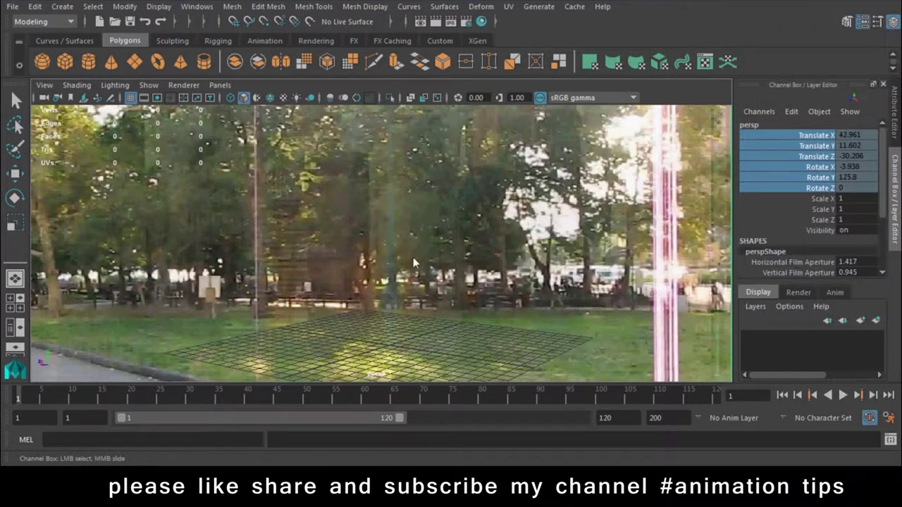
Create a new perspective camera, persp1, and orbit it around the grid and image plane.
left_click(219, 85)
mouse_move(241, 98)
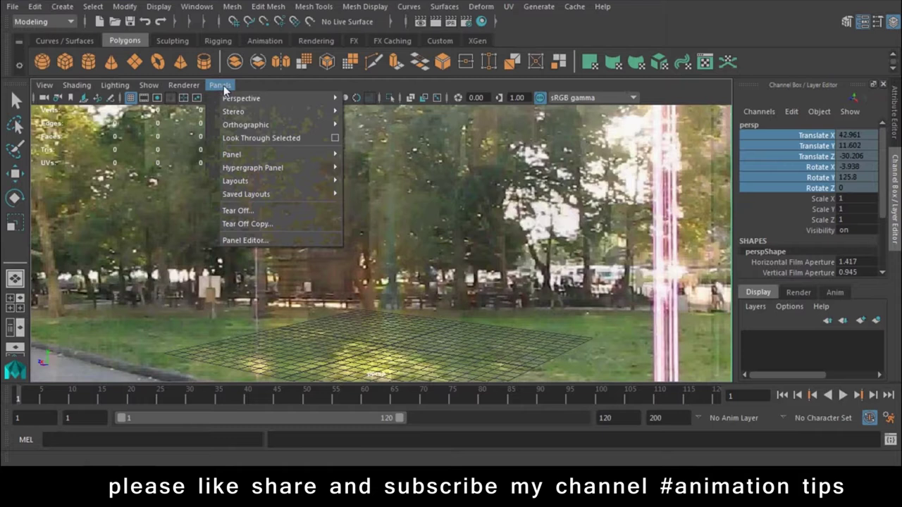
left_click(367, 115)
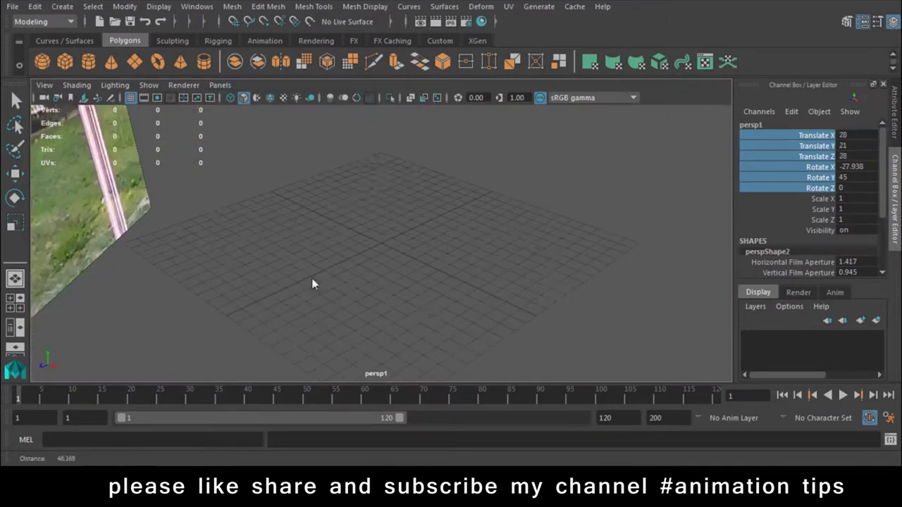
mouse_move(424, 309)
left_mouse_down("alt")
mouse_move(394, 262)
mouse_move(371, 303)
mouse_move(405, 381)
left_mouse_up("alt")
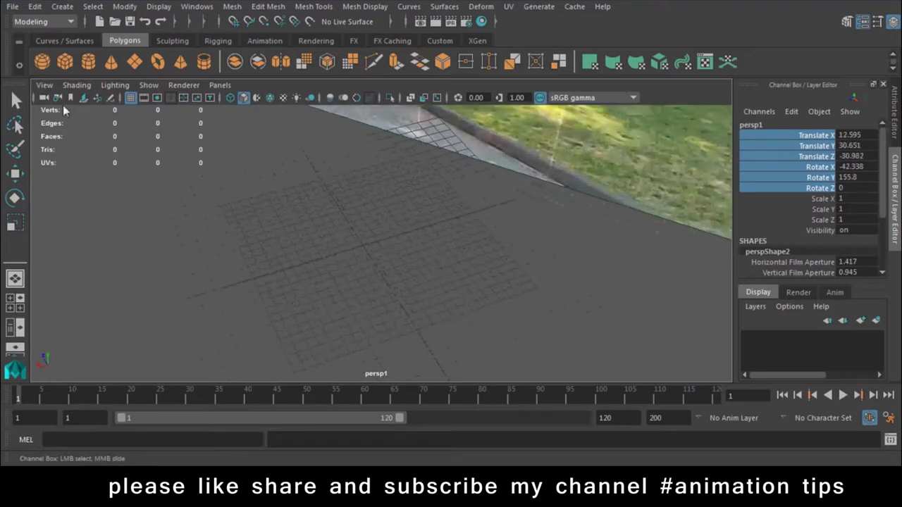
Open the Visor from Windows > General Editors and move it to mid-screen.
left_click(189, 9)
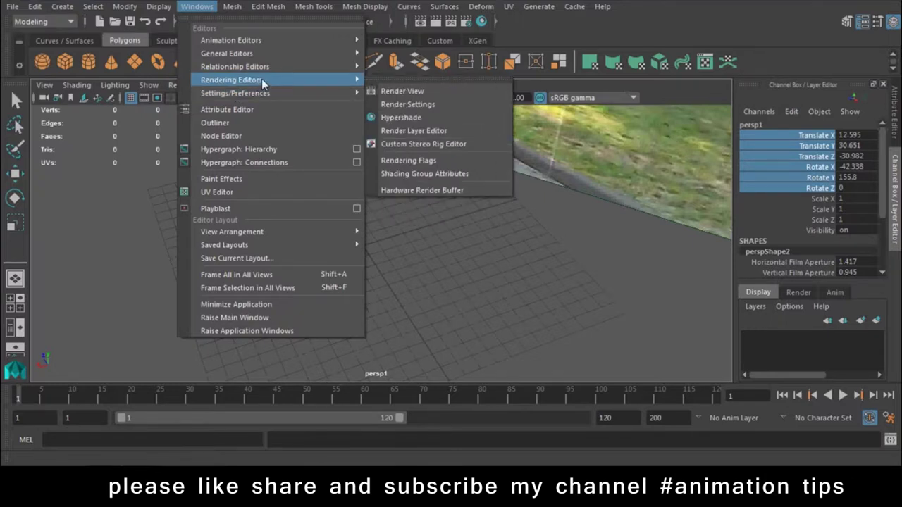
mouse_move(227, 54)
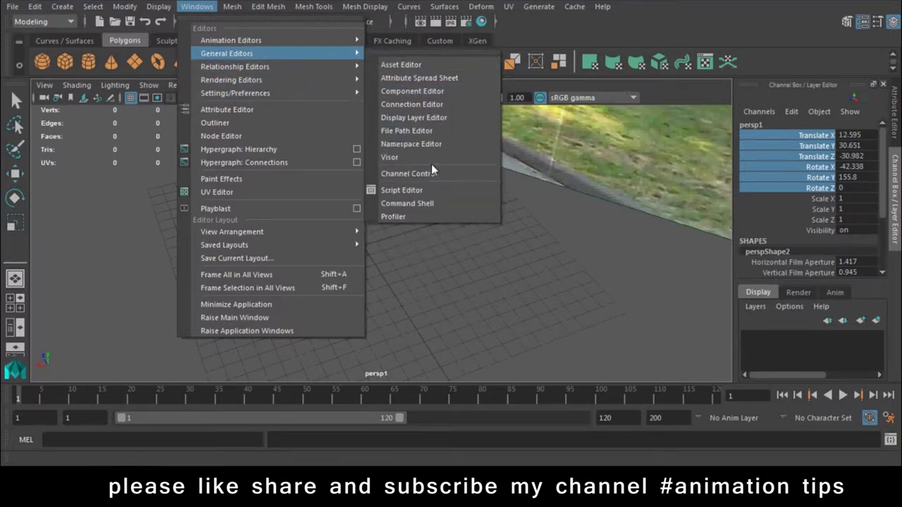
left_click(430, 161)
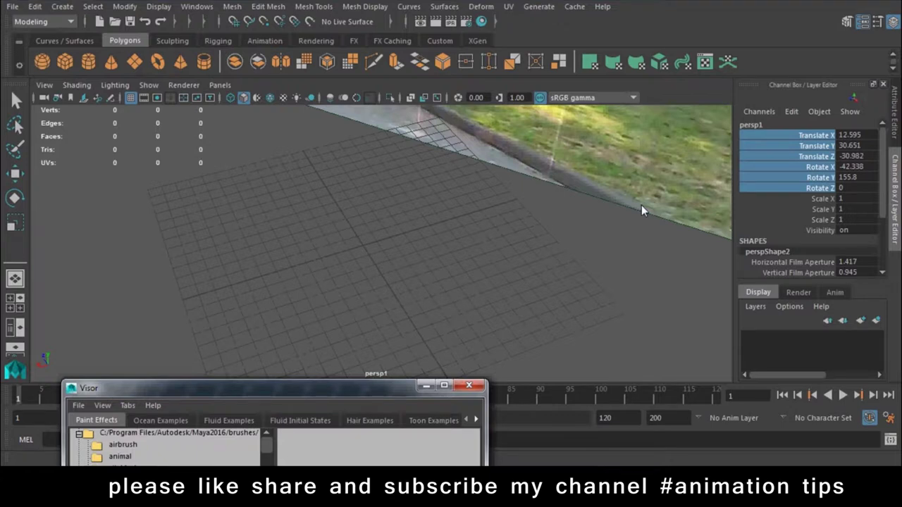
mouse_move(302, 387)
left_mouse_down()
mouse_move(692, 34)
mouse_move(602, 31)
left_mouse_up()
Flip through the Hair, Toon, Mocap and HumanIK example tabs in the Visor.
left_click(673, 65)
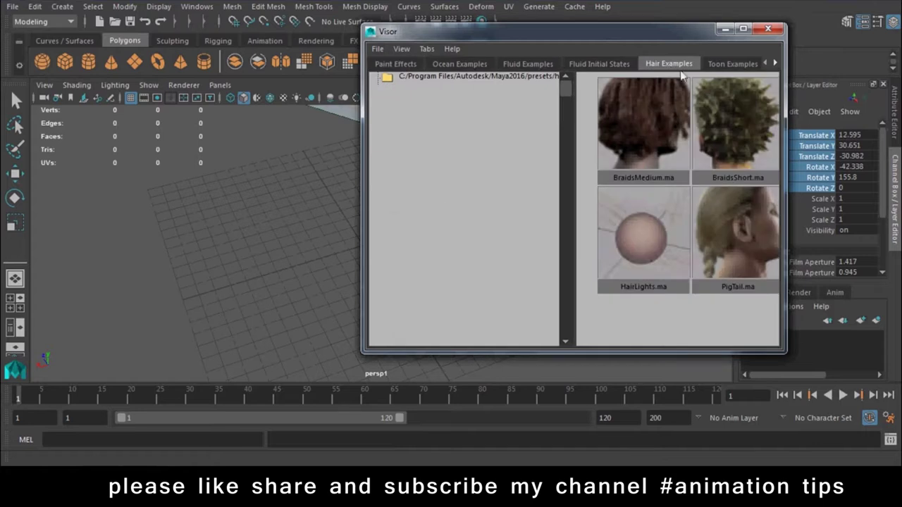
left_click(715, 65)
left_click(775, 64)
left_click(775, 63)
left_click(775, 63)
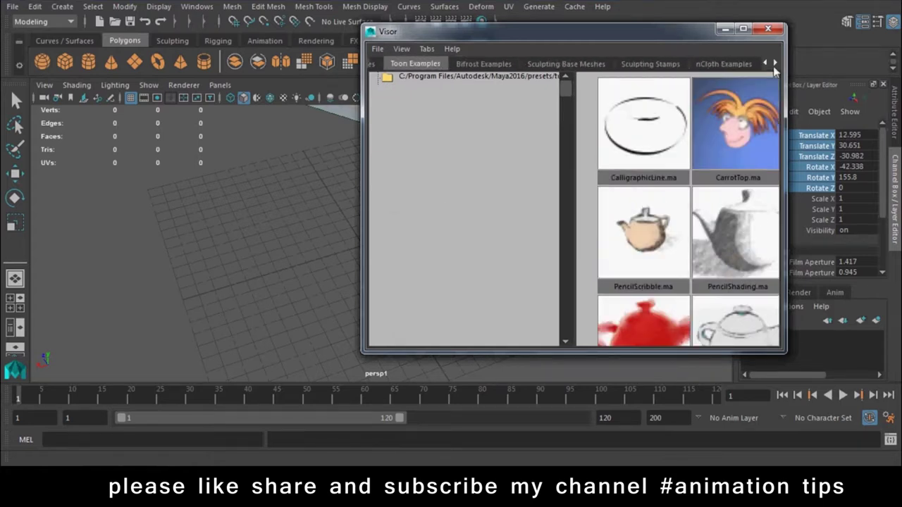
left_click(774, 64)
left_click(774, 63)
left_click(775, 64)
left_click(774, 64)
left_click(740, 67)
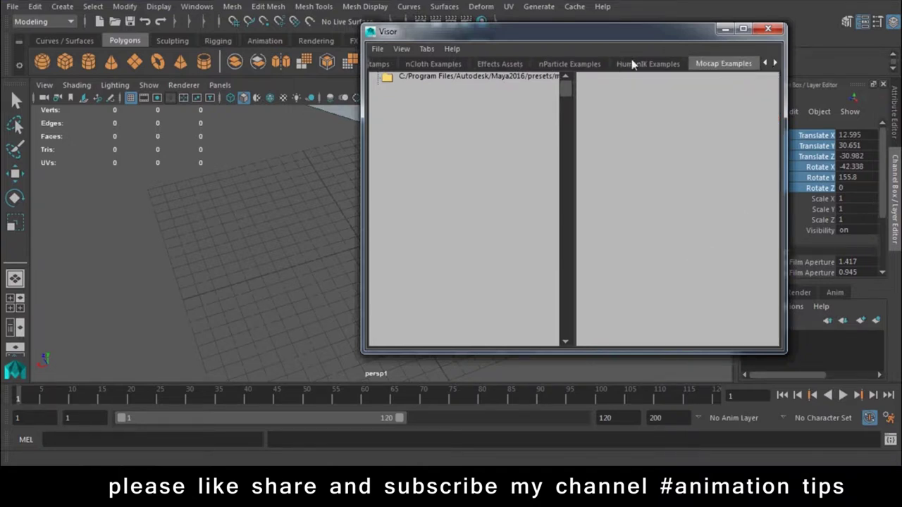
left_click(636, 67)
left_click(715, 66)
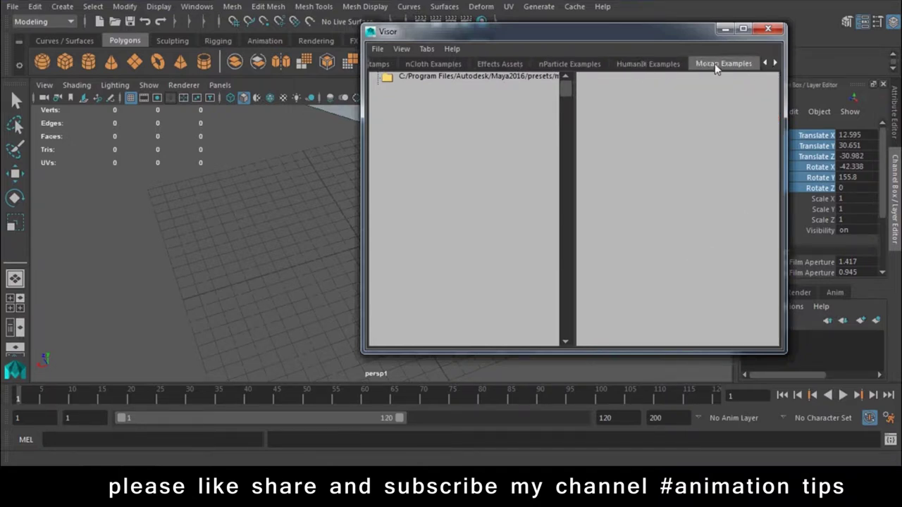
left_click(496, 77)
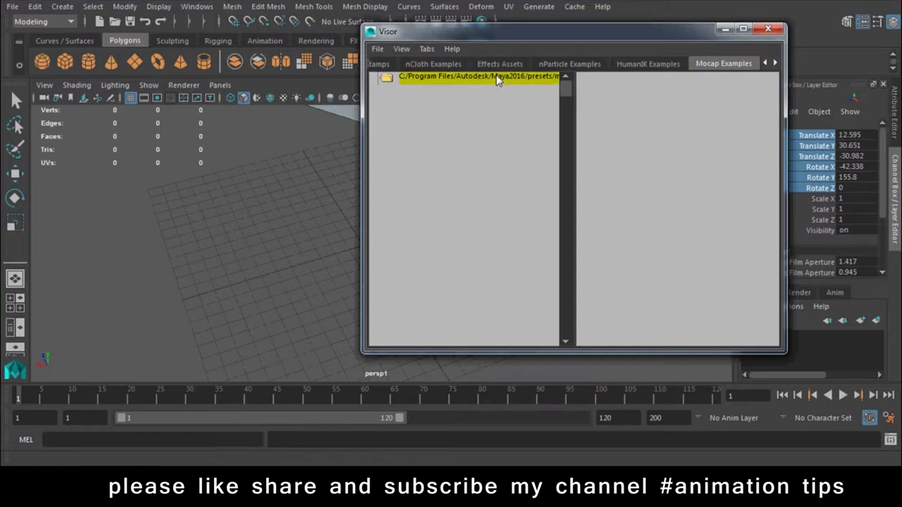
Look over the Character Clips, Character Poses and nParticle examples, then return to Toon Examples.
left_click(774, 62)
left_click(775, 62)
left_click(676, 69)
left_click(719, 67)
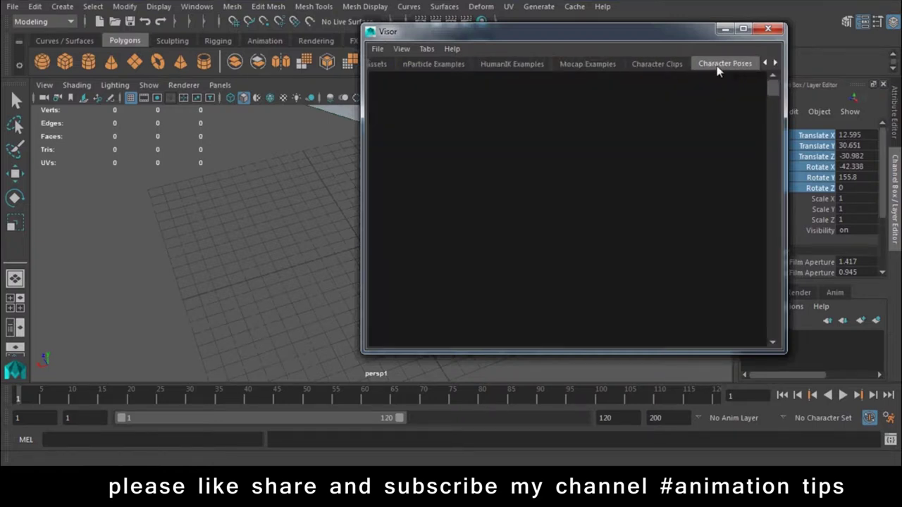
left_click(419, 64)
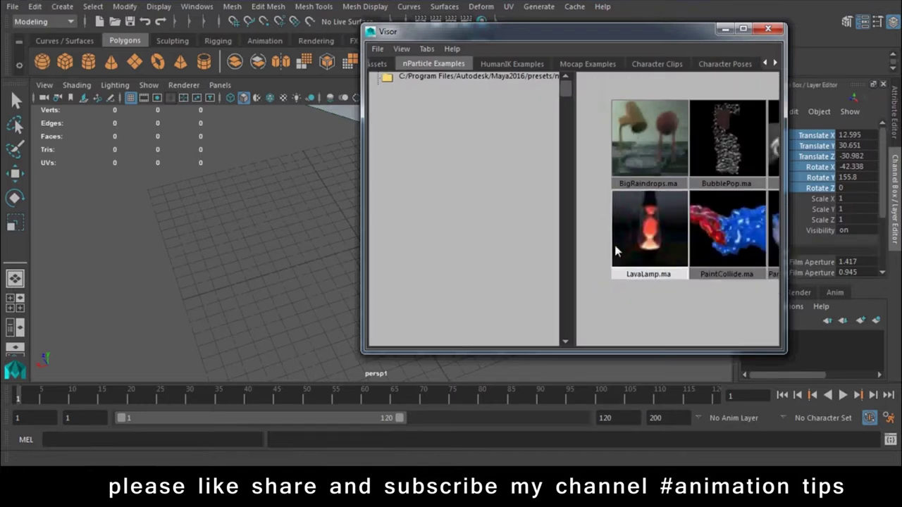
scroll(614, 242, "down", 2)
left_click(764, 63)
left_click(764, 62)
left_click(764, 63)
Check the Hair, Fluid and Ocean examples, then open the Paint Effects food brush folder.
left_click(486, 64)
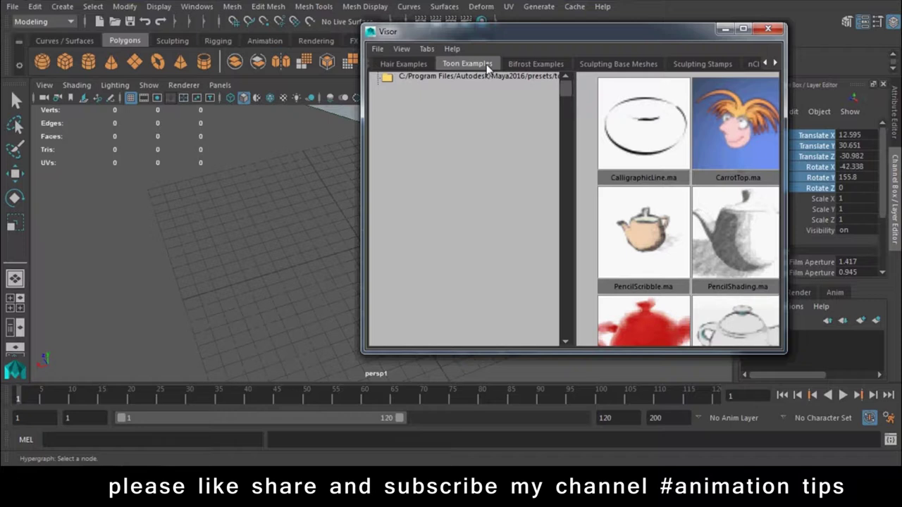
left_click(420, 64)
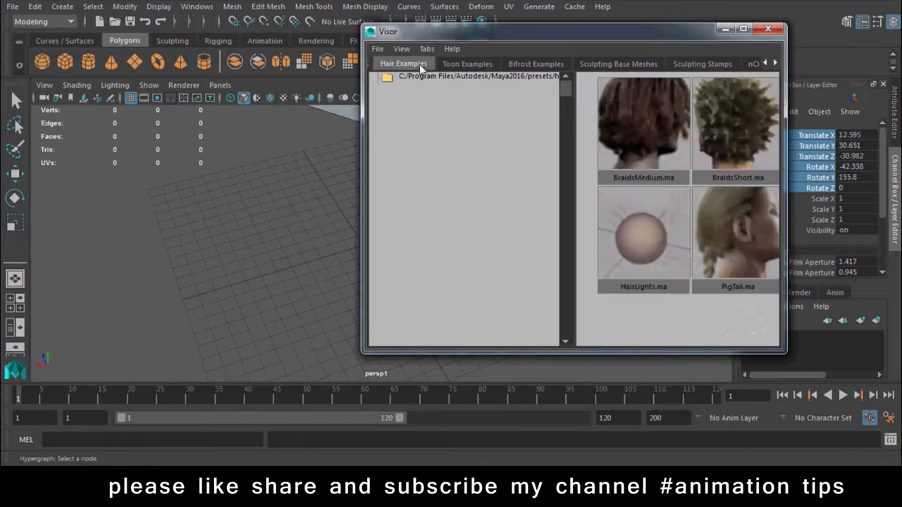
left_click(765, 63)
left_click(765, 63)
left_click(765, 63)
left_click(765, 64)
left_click(523, 62)
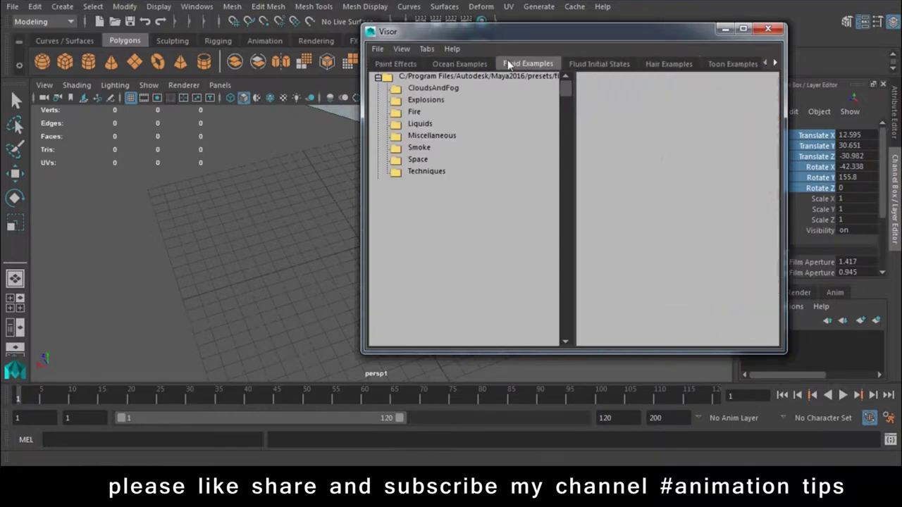
left_click(482, 62)
left_click(405, 65)
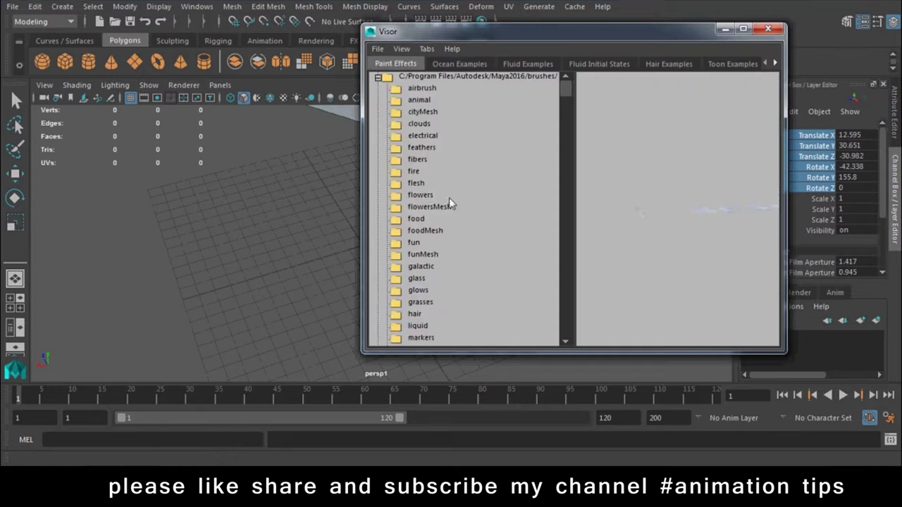
left_click(415, 223)
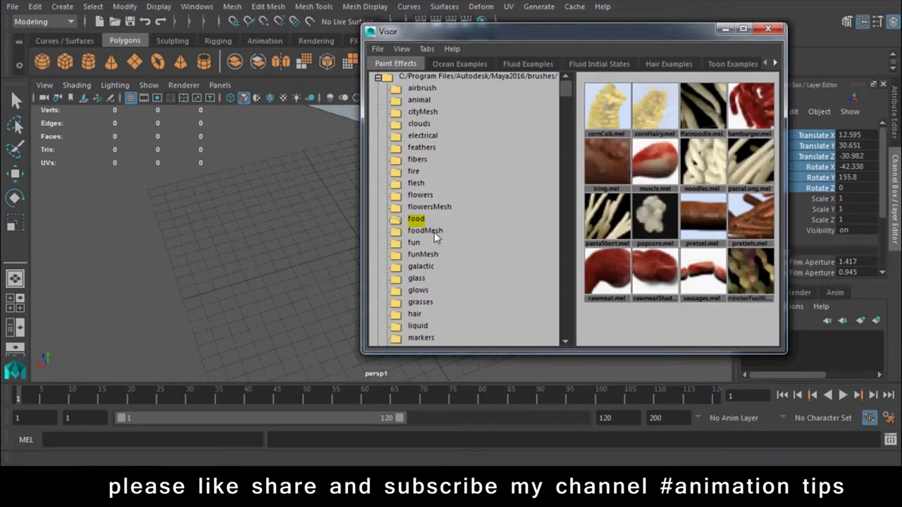
Pick the cheeseburger.mel brush from foodMesh and paint a cheeseburger stroke on the grid.
left_click(419, 243)
left_click(429, 232)
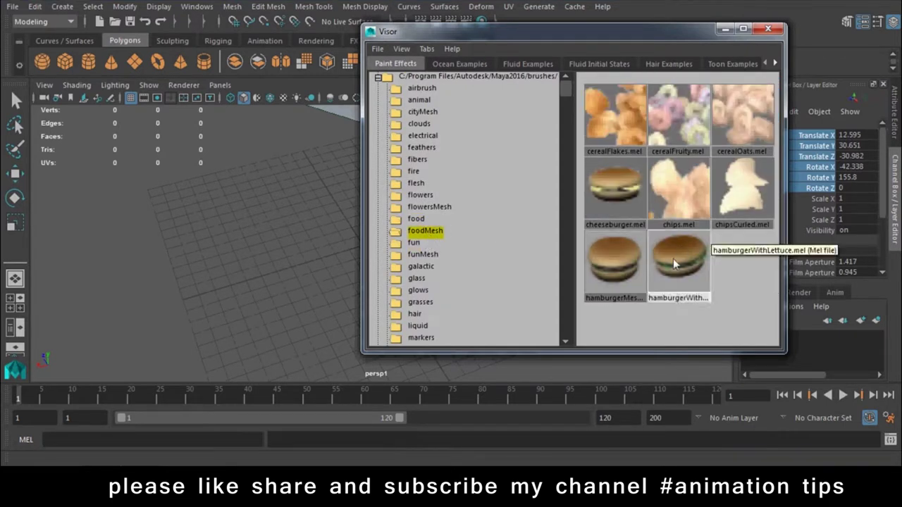
left_click(615, 181)
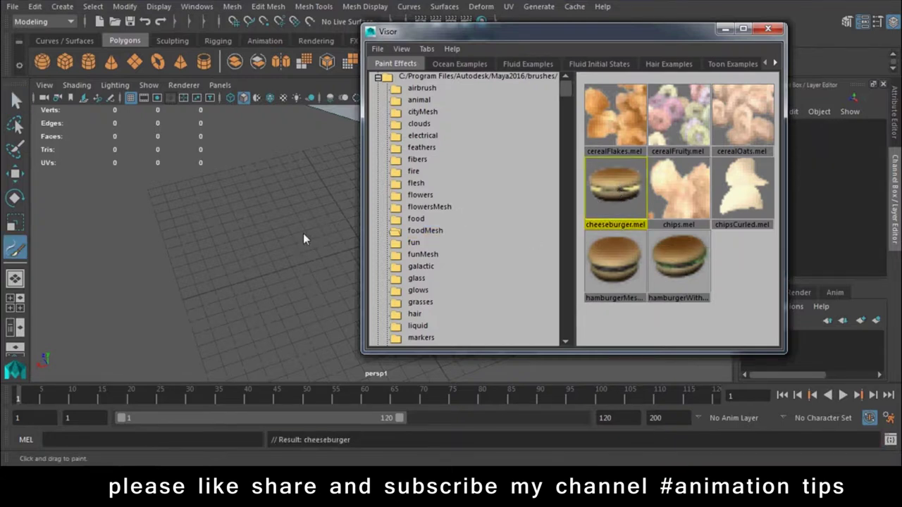
left_click(310, 256)
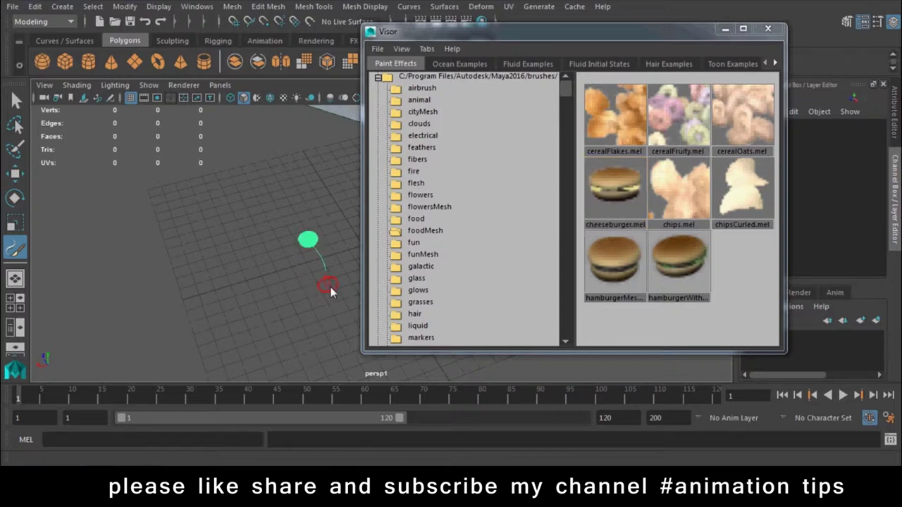
key("w")
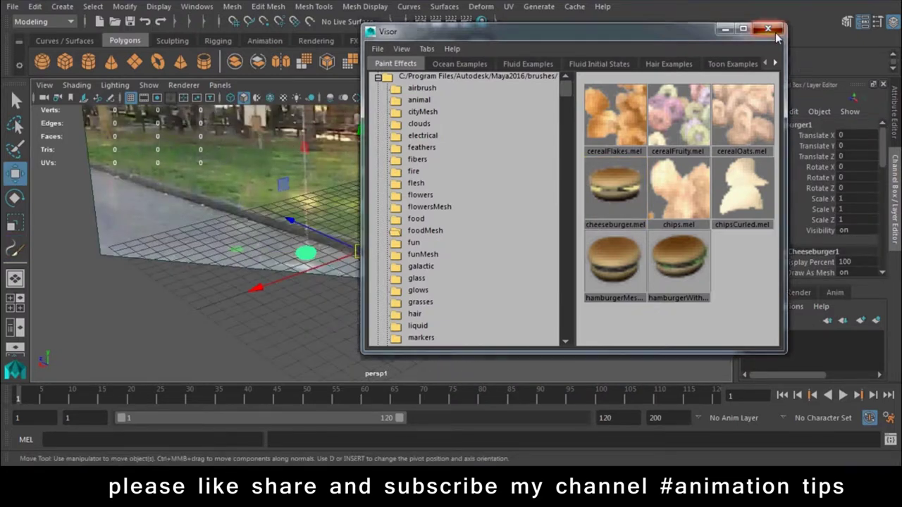
left_click(768, 29)
mouse_move(251, 328)
left_mouse_down("alt")
mouse_move(259, 301)
mouse_move(330, 315)
left_mouse_up("alt")
Scale the cheeseburger stroke to about 3.042 and move it to X -9.941, Z -5.258 on the lawn.
key("r")
left_click_drag(392, 242, 562, 151)
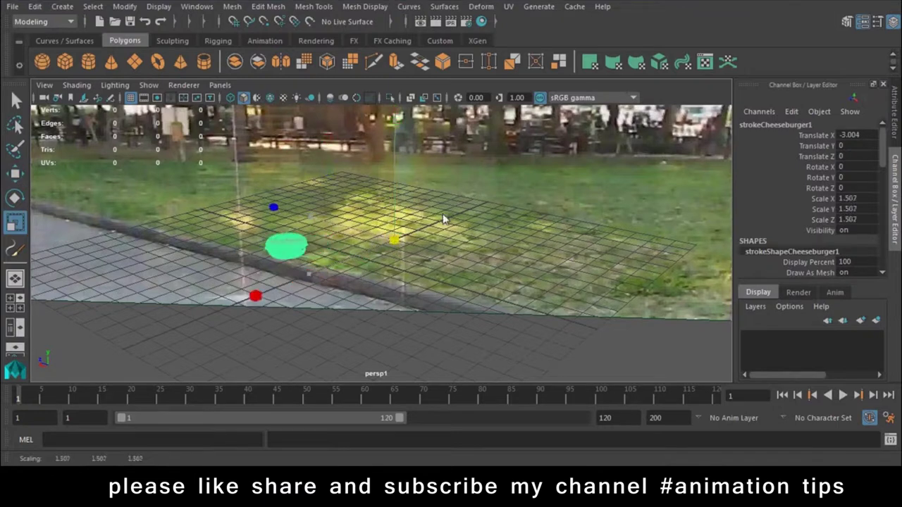
key("w")
left_click_drag(345, 221, 371, 248)
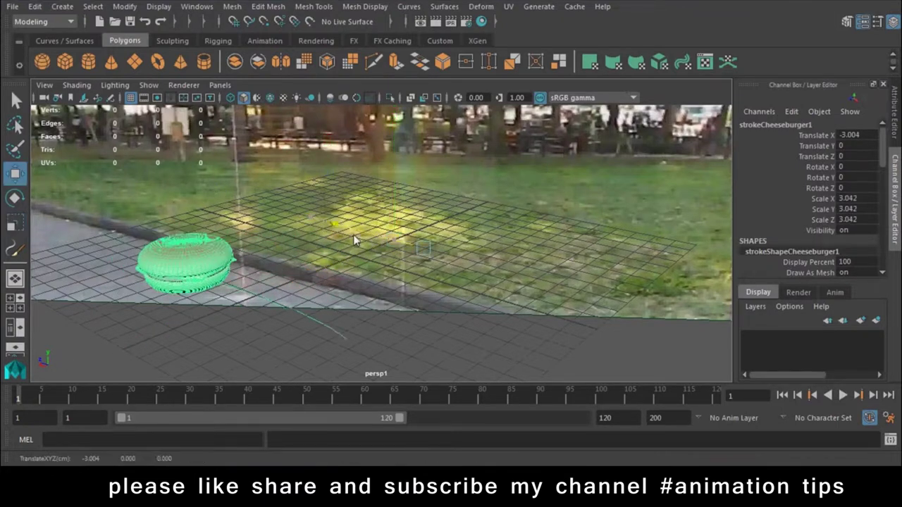
left_click_drag(414, 308, 516, 287)
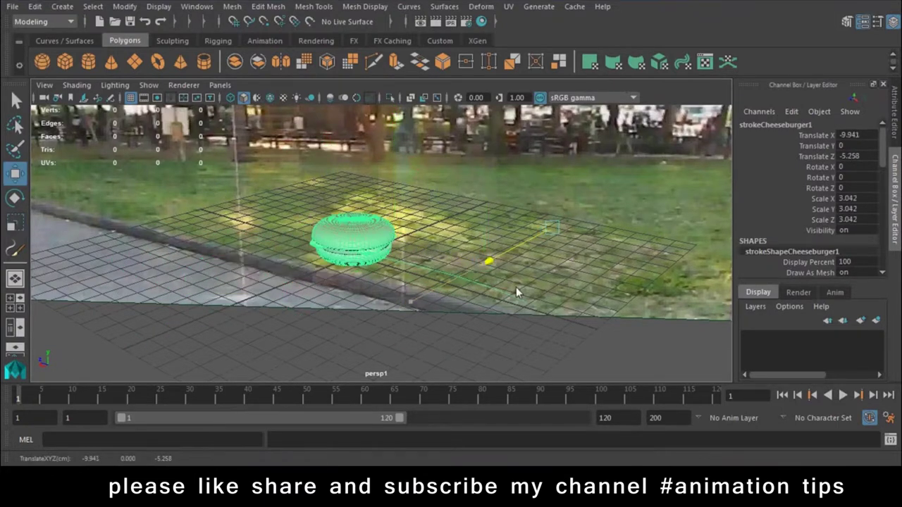
left_click(102, 9)
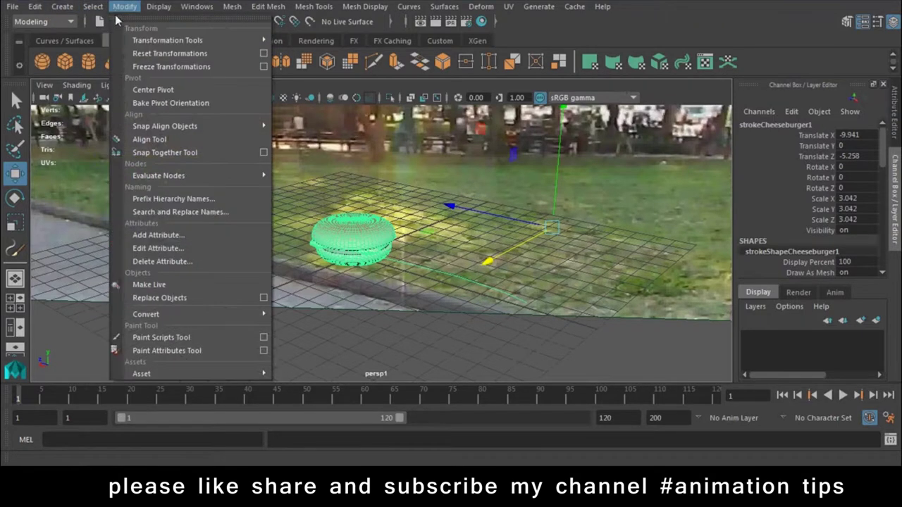
mouse_move(146, 314)
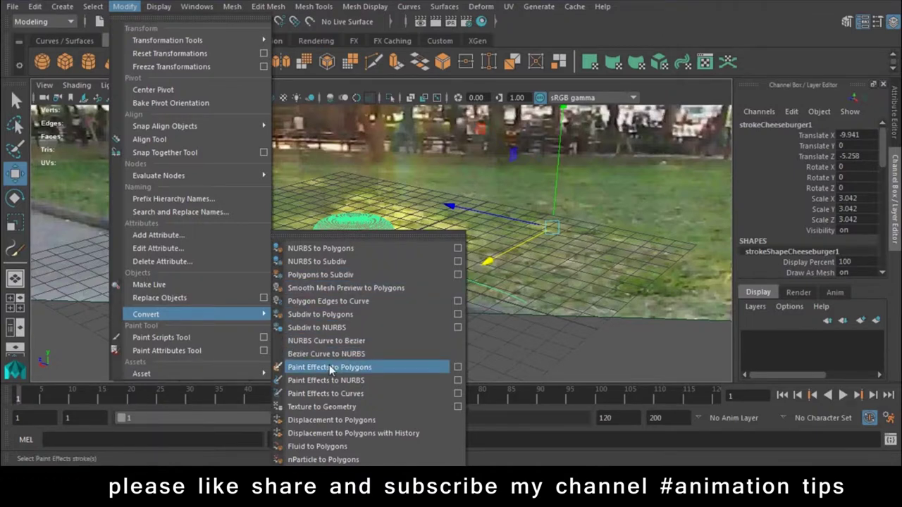
Convert the cheeseburger stroke to polygons and display its textures in the viewport.
left_click(456, 370)
left_click_drag(563, 374, 587, 45)
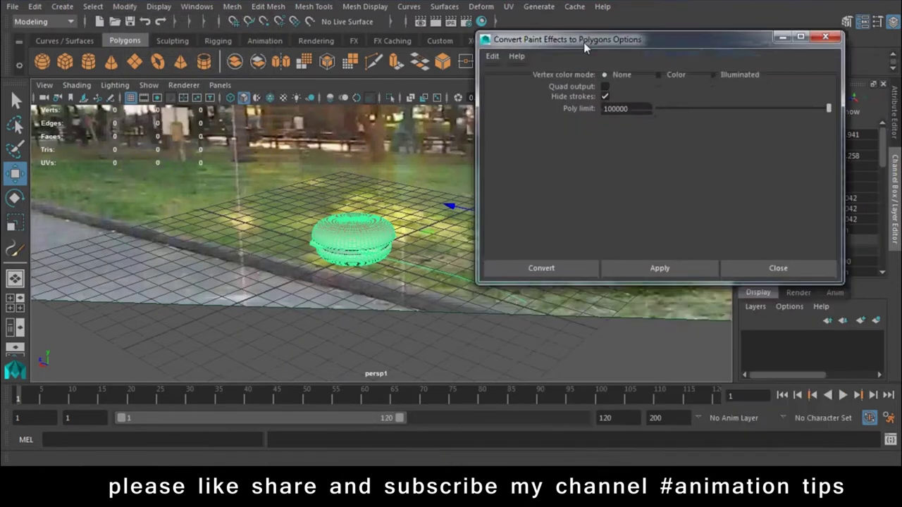
left_click(574, 265)
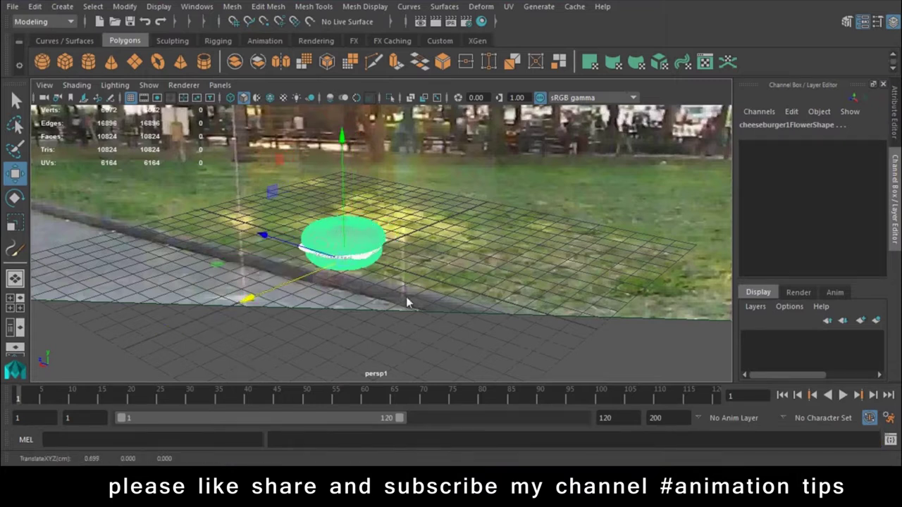
left_click(332, 298)
mouse_move(338, 294)
left_mouse_down("alt")
mouse_move(328, 278)
mouse_move(348, 298)
left_mouse_up("alt")
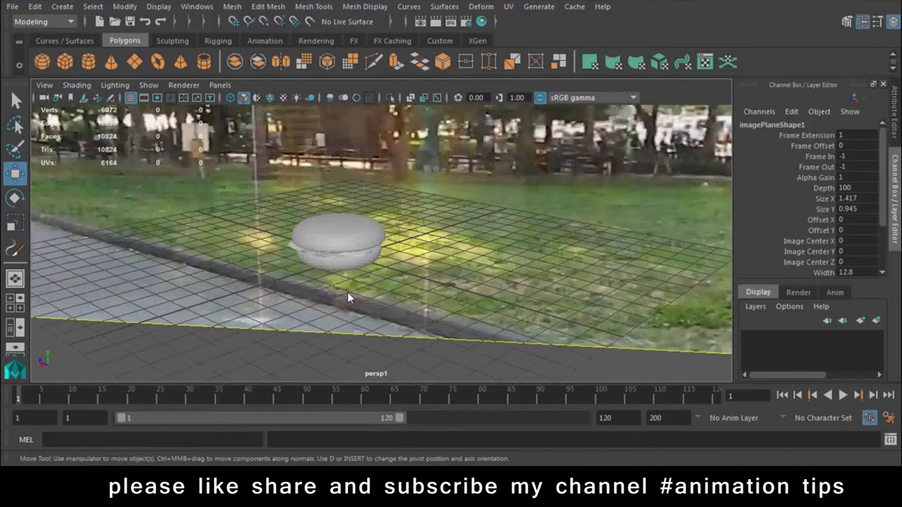
left_click(348, 226)
key("6")
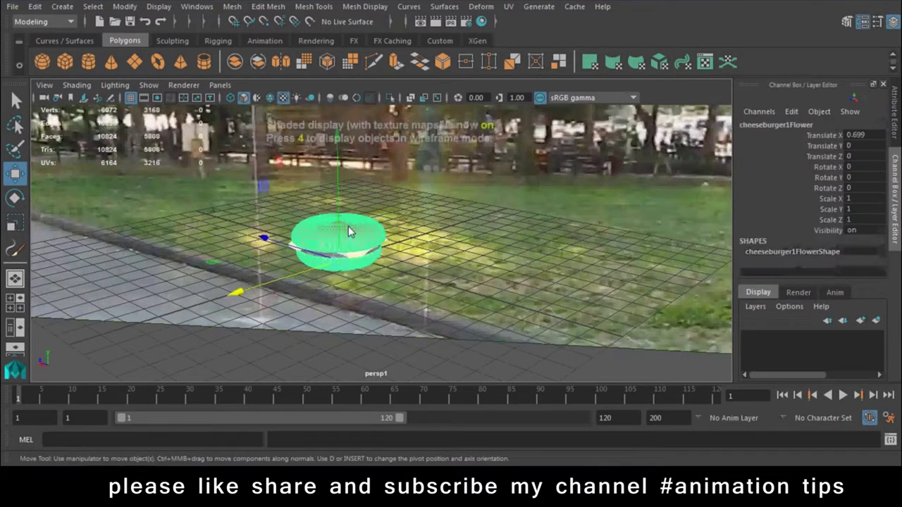
left_click(479, 250)
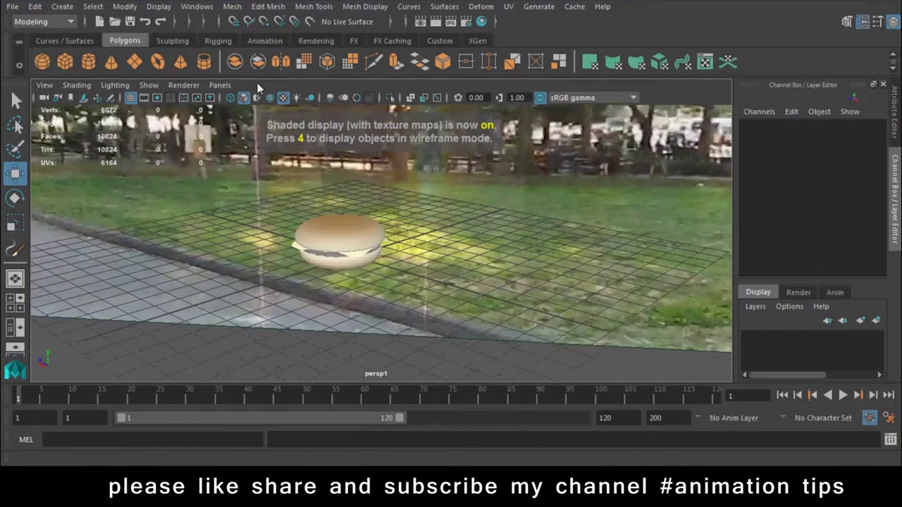
Through the other perspective camera, select cheeseburger1MeshGroup and scale it up to 2.491.
left_click(220, 85)
left_click(369, 99)
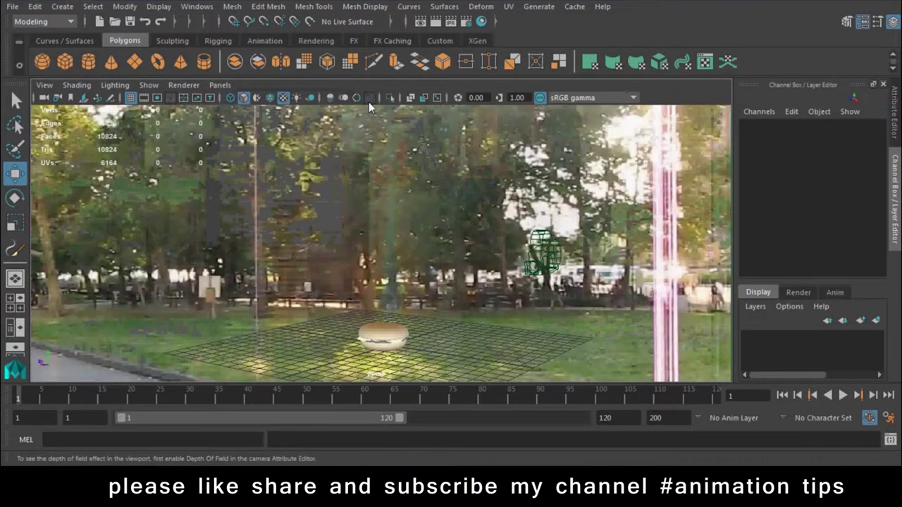
left_click(388, 333)
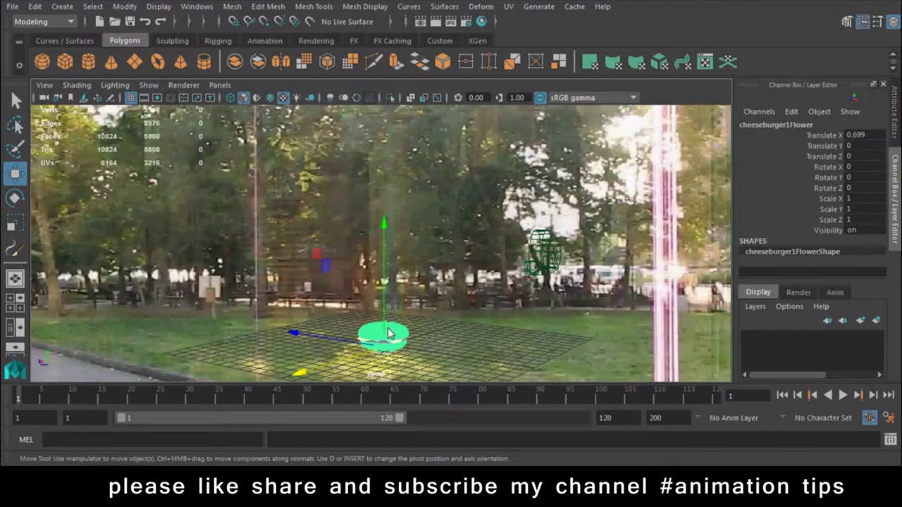
key("Up")
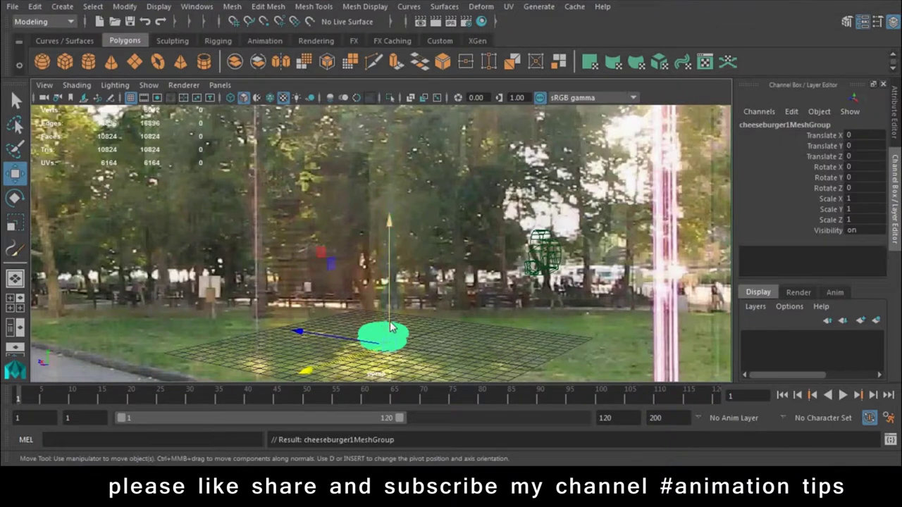
key("r")
left_click_drag(387, 343, 459, 302)
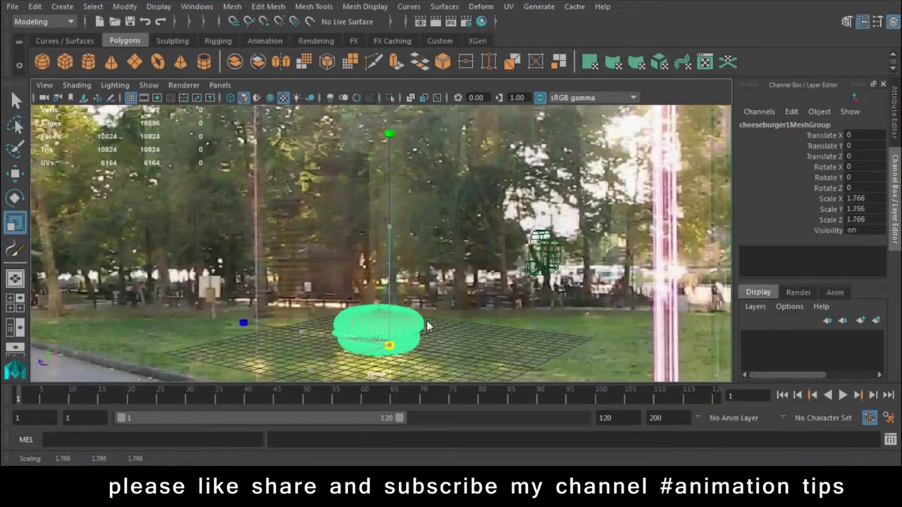
Render the current frame of the burger on the park lawn, inspect it, and close Render View.
left_click(434, 23)
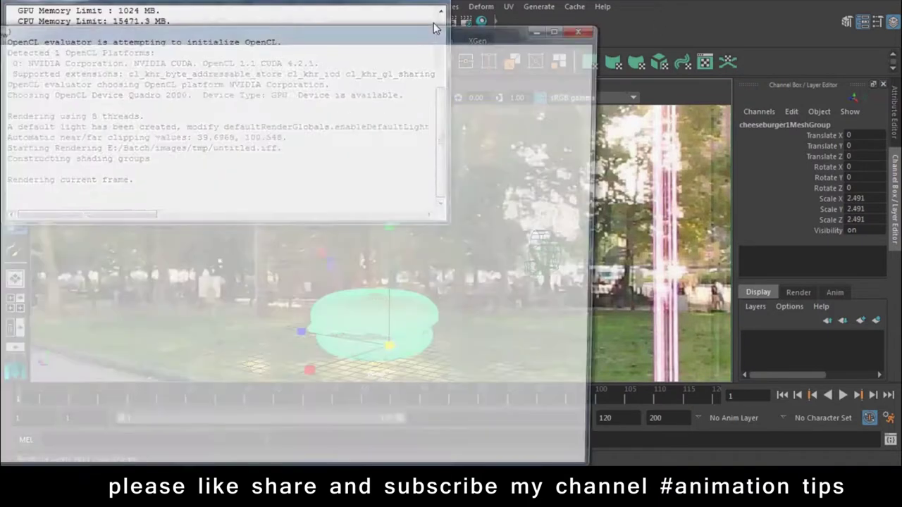
left_click(461, 64)
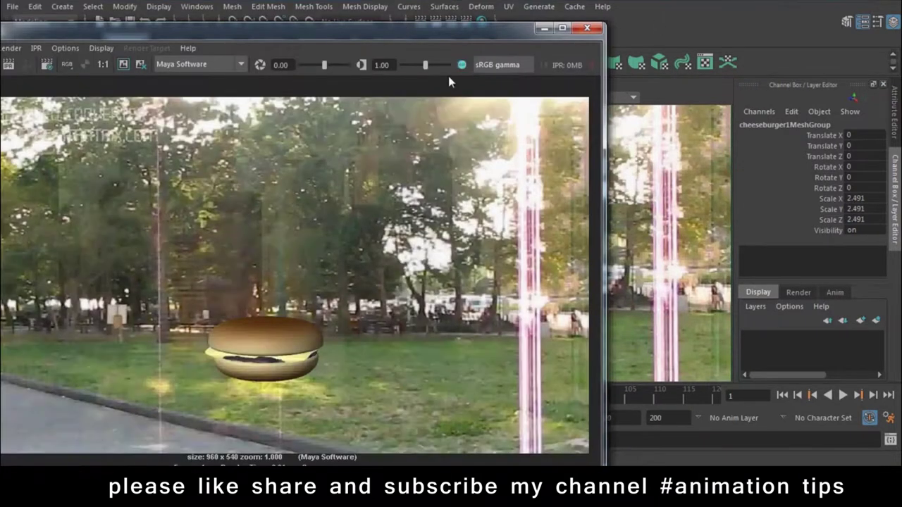
left_click_drag(329, 37, 634, 29)
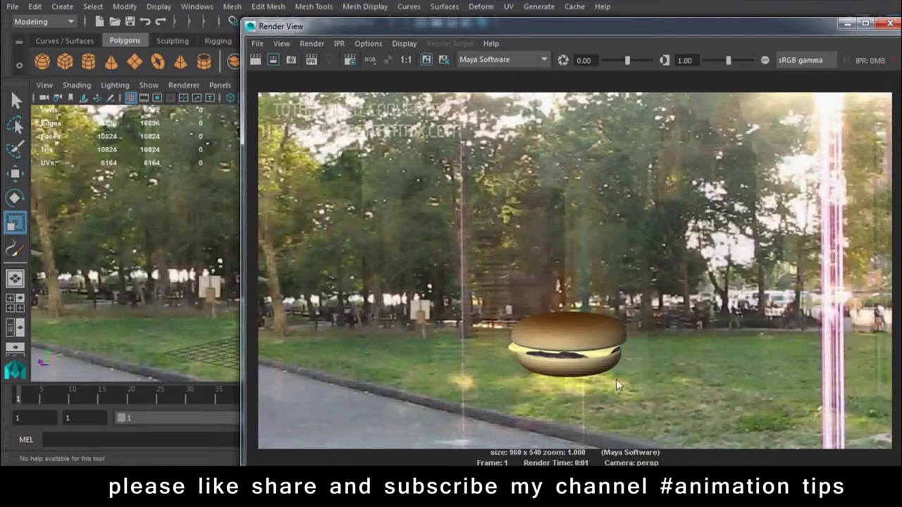
left_click(890, 23)
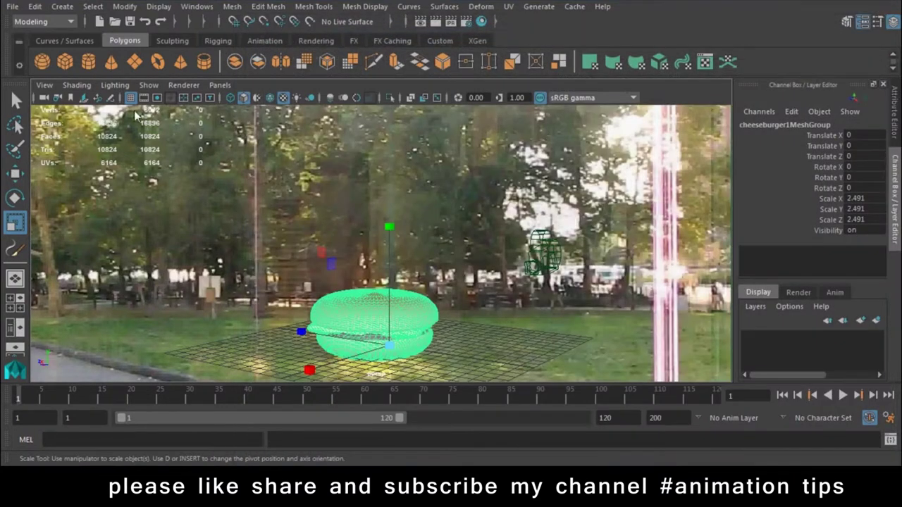
left_click(303, 42)
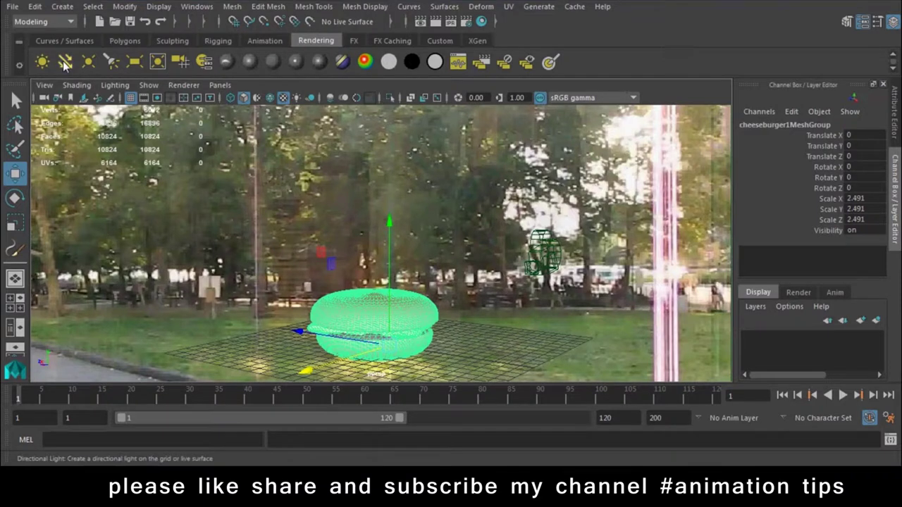
Add a directional light and set the viewport to look through the persp camera.
left_click(63, 61)
key("space")
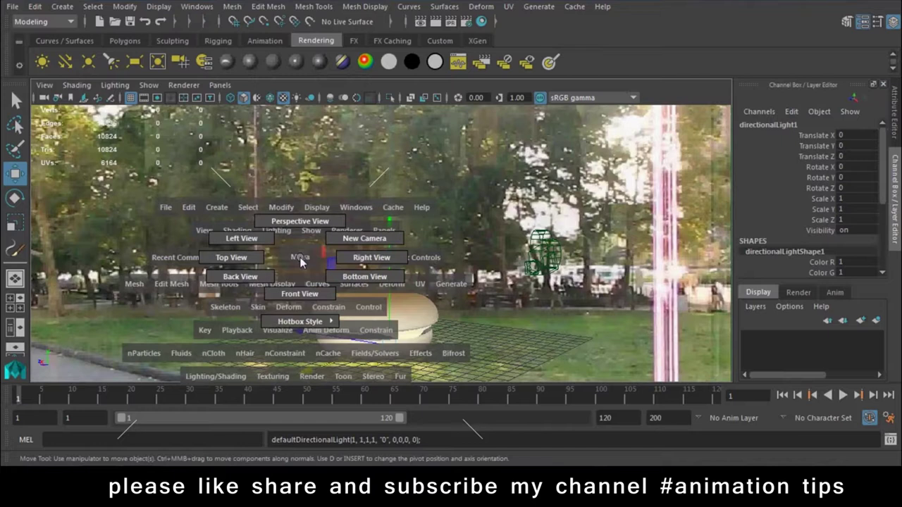
left_click(220, 84)
mouse_move(241, 98)
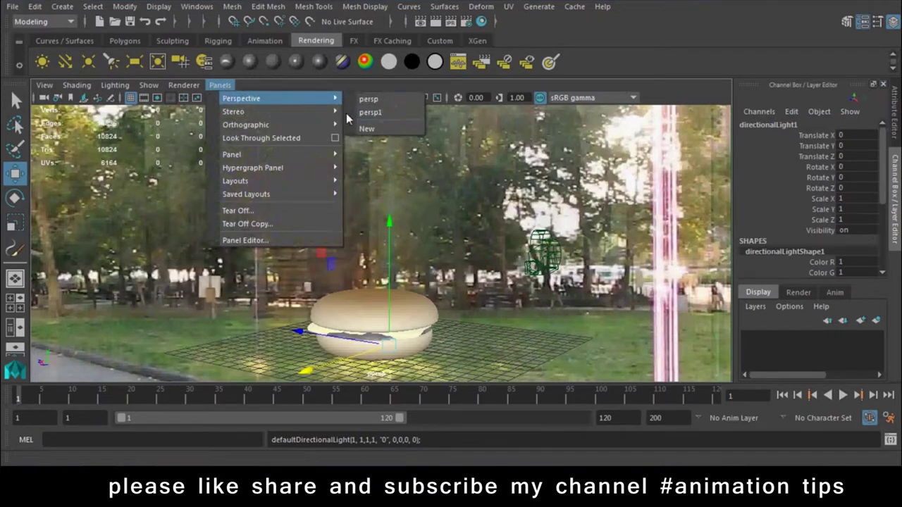
left_click(370, 112)
key("space")
left_click_drag(397, 268, 350, 278)
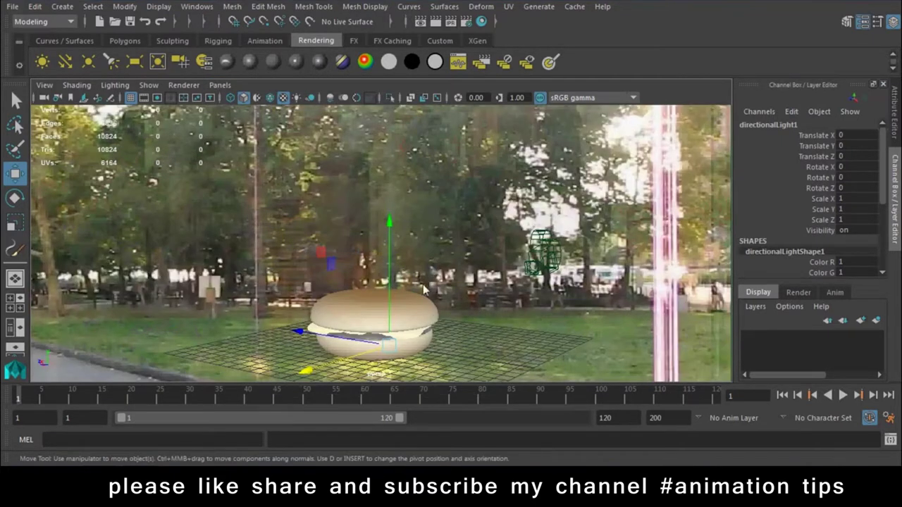
key("space")
key("space")
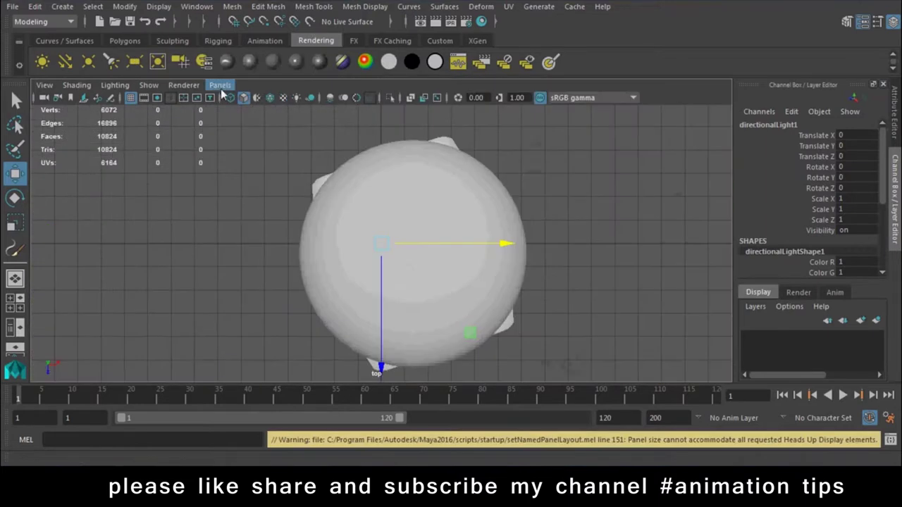
left_click(219, 85)
left_click(380, 103)
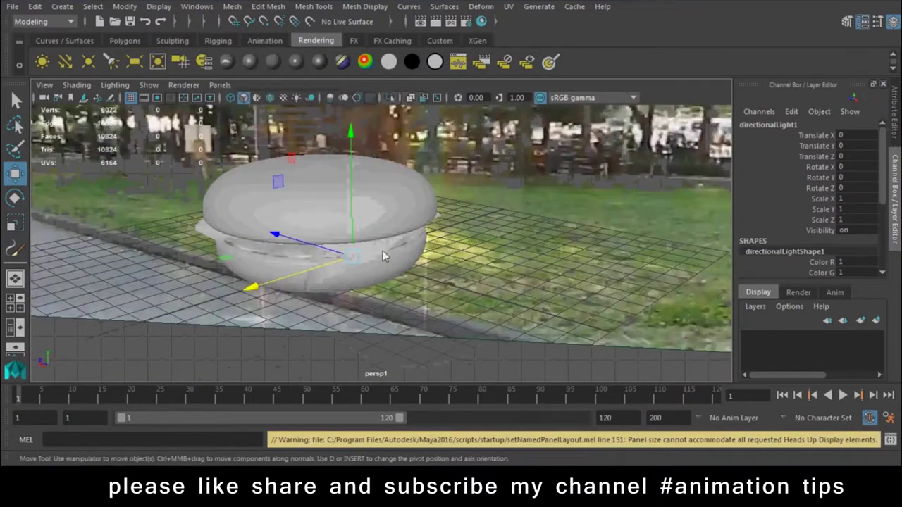
Raise the directional light to Translate Y 13.564 and rotate it to -51.411, -25.729, -5.488.
left_click_drag(383, 255, 264, 213, "alt")
mouse_move(395, 183)
left_mouse_down()
mouse_move(408, 132)
mouse_move(399, 158)
left_mouse_up()
key("r")
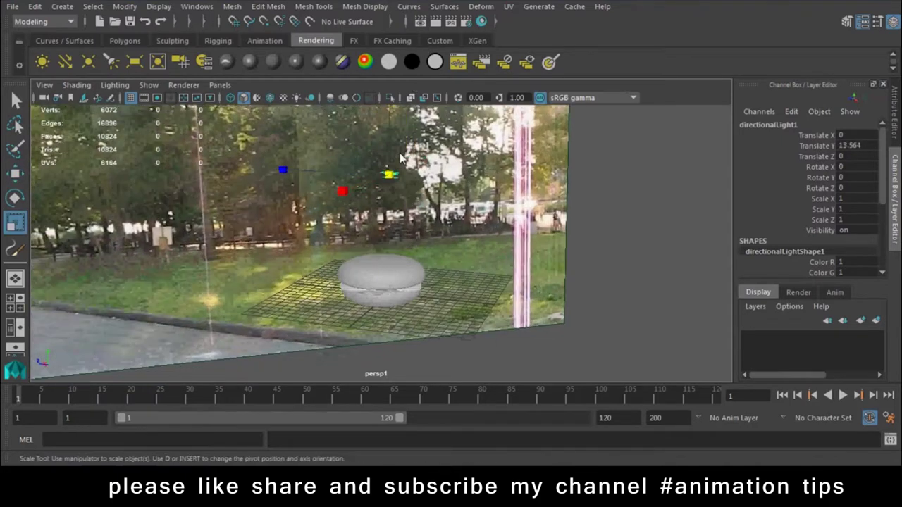
key("e")
mouse_move(498, 149)
left_mouse_down()
mouse_move(502, 187)
mouse_move(395, 232)
left_mouse_up()
In directionalLightShape1's Attribute Editor, expand Shadows and enable Use Ray Trace Shadows.
left_click(895, 106)
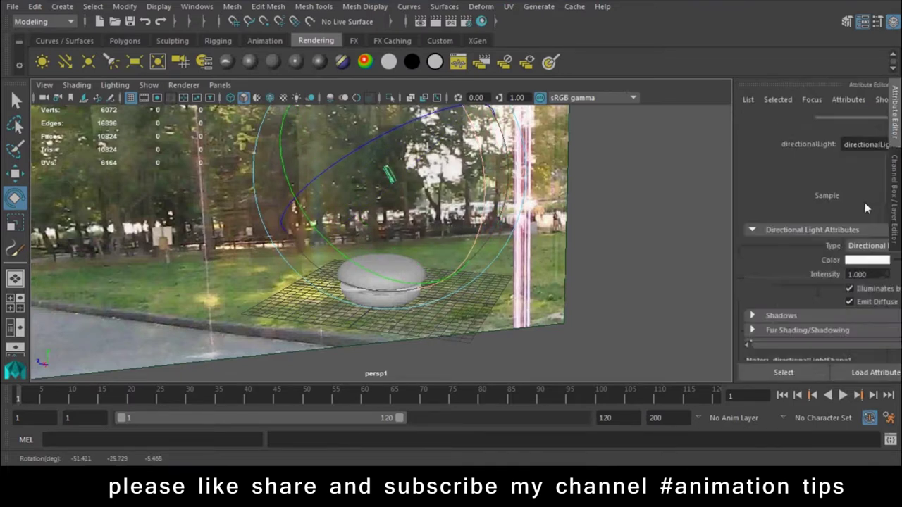
scroll(840, 259, "down", 3)
left_click(673, 262)
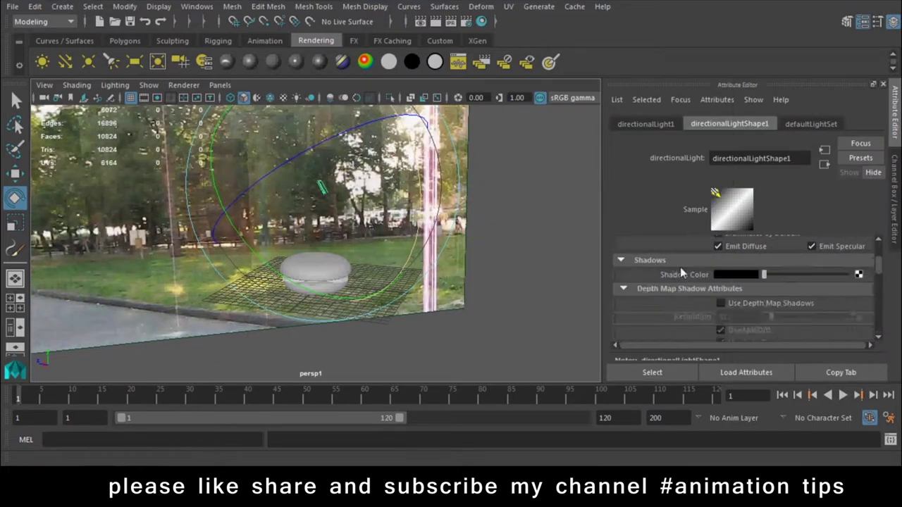
scroll(745, 278, "down", 2)
scroll(746, 279, "down", 2)
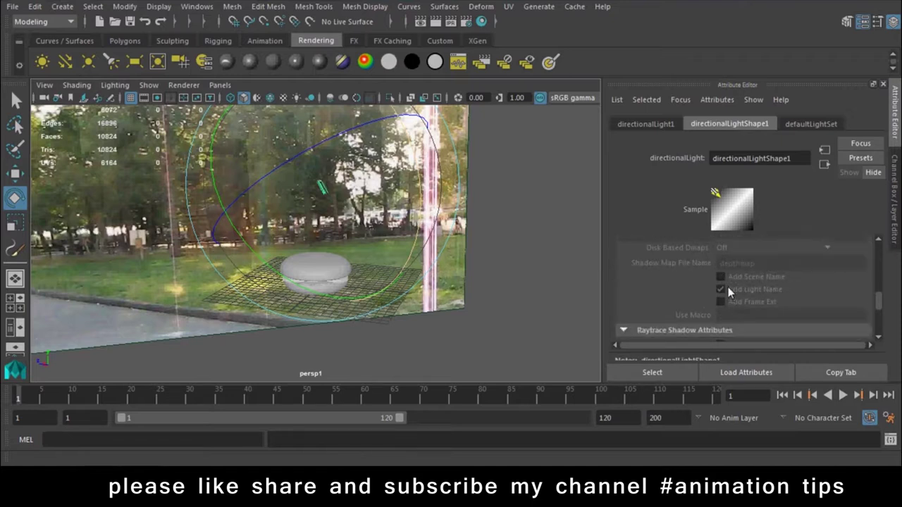
scroll(728, 287, "down", 2)
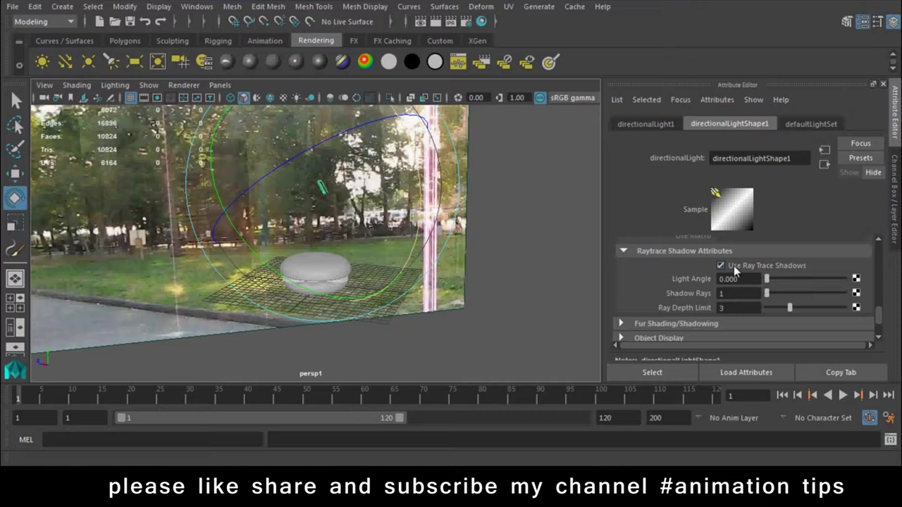
mouse_move(423, 254)
left_mouse_down("alt")
mouse_move(353, 252)
mouse_move(341, 313)
mouse_move(309, 266)
mouse_move(63, 95)
mouse_move(279, 258)
mouse_move(274, 246)
mouse_move(416, 252)
mouse_move(244, 222)
mouse_move(358, 262)
left_mouse_up("alt")
left_click(215, 84)
mouse_move(242, 99)
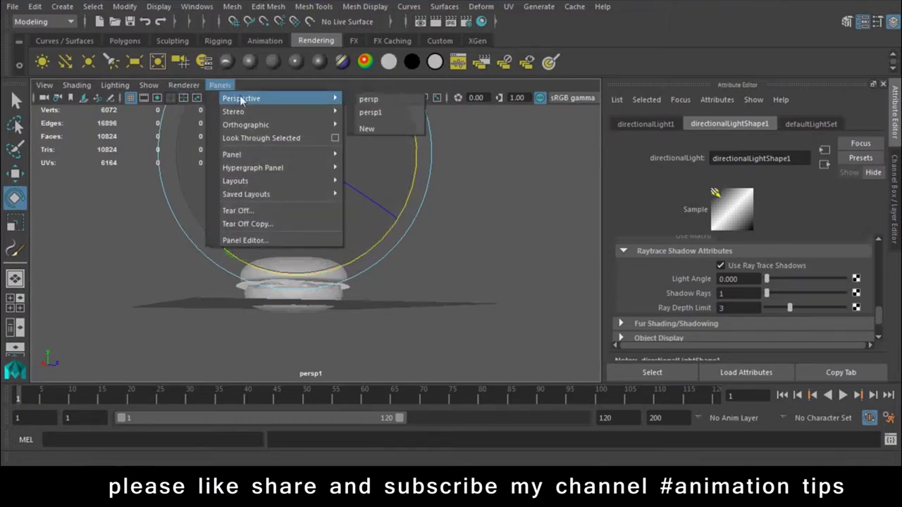
View through the persp camera and tilt the directional light more steeply.
left_click(387, 100)
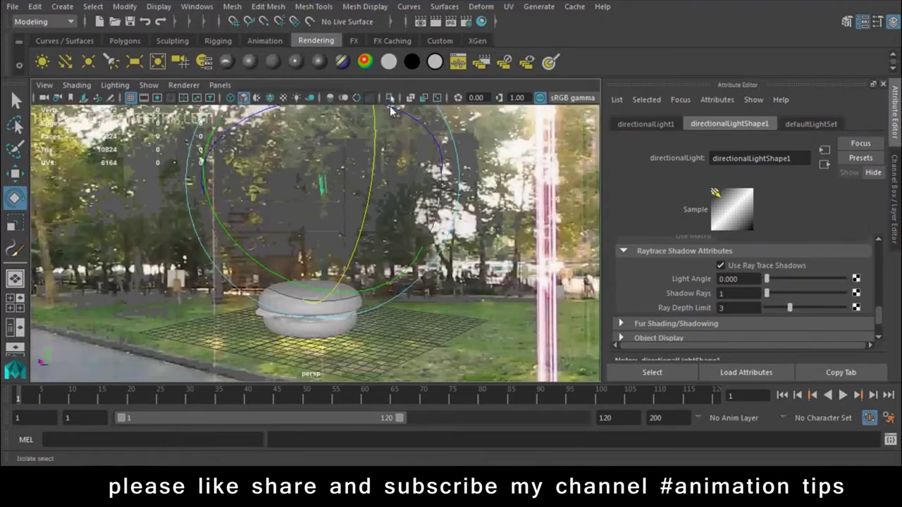
left_click_drag(374, 253, 350, 229)
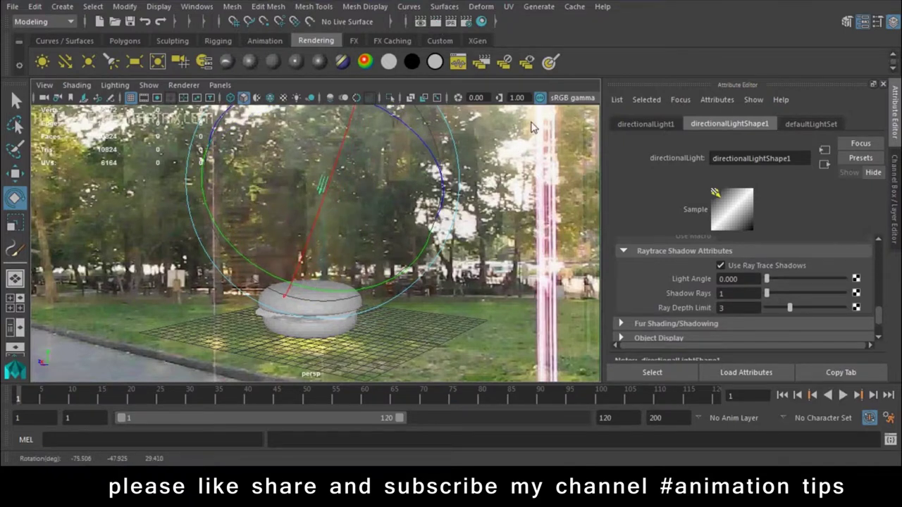
left_click_drag(410, 128, 328, 283)
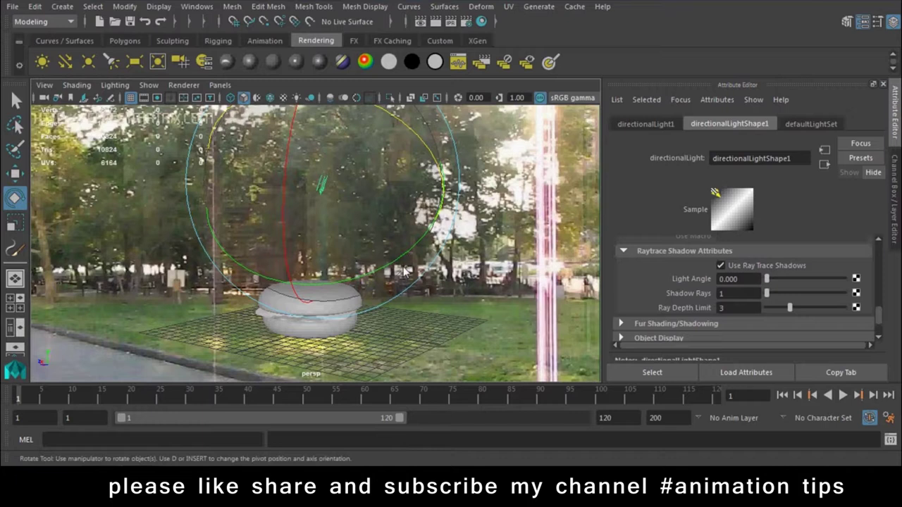
Test-render the frame with sRGB gamma off, then close the render view.
left_click(433, 21)
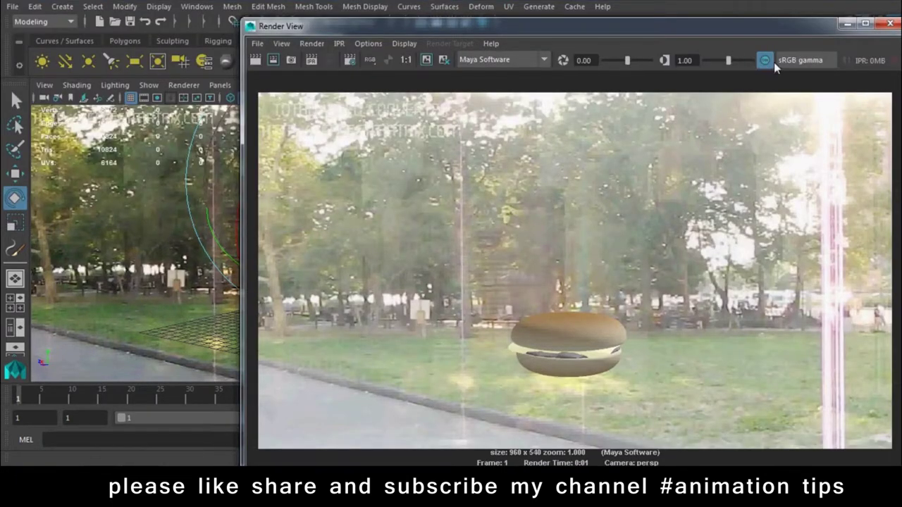
left_click(765, 60)
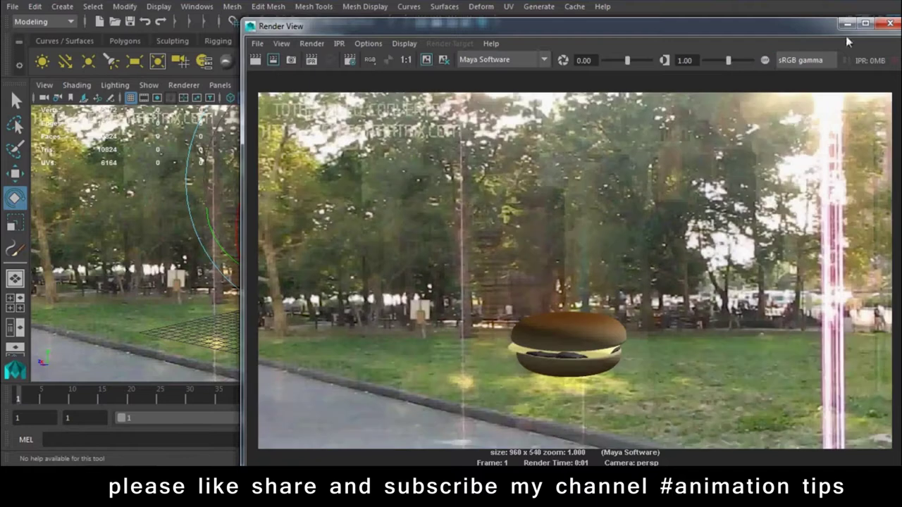
left_click(892, 26)
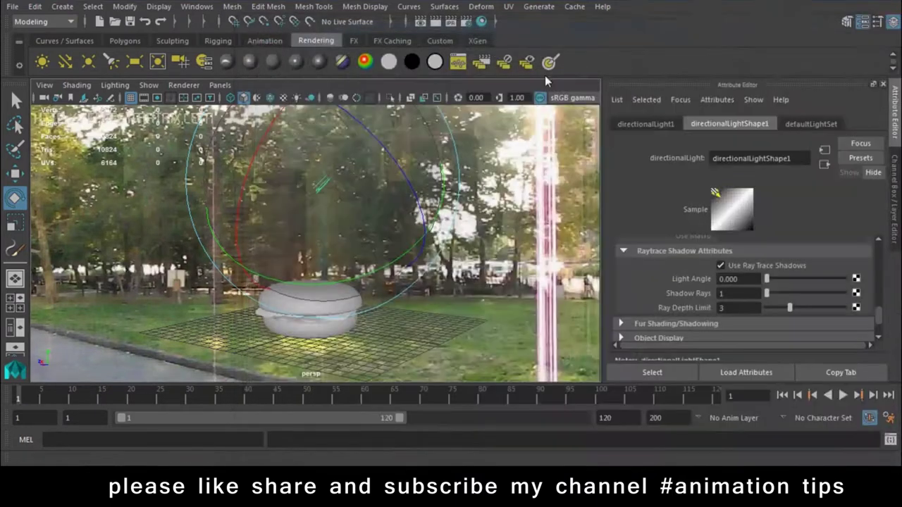
Enable raytracing and Production quality anti-aliasing in Maya Software settings, then test-render the burger.
left_click(466, 22)
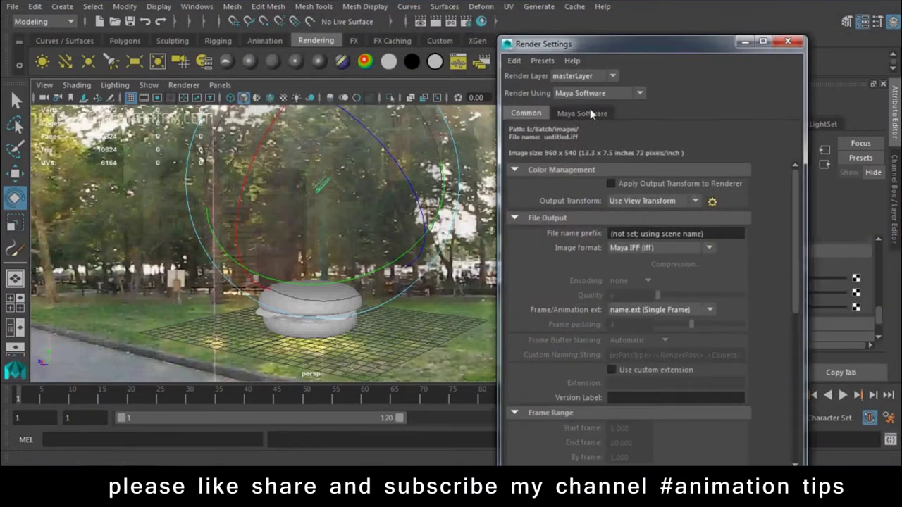
left_click(582, 113)
scroll(572, 250, "down", 2)
left_click(562, 388)
left_click(612, 403)
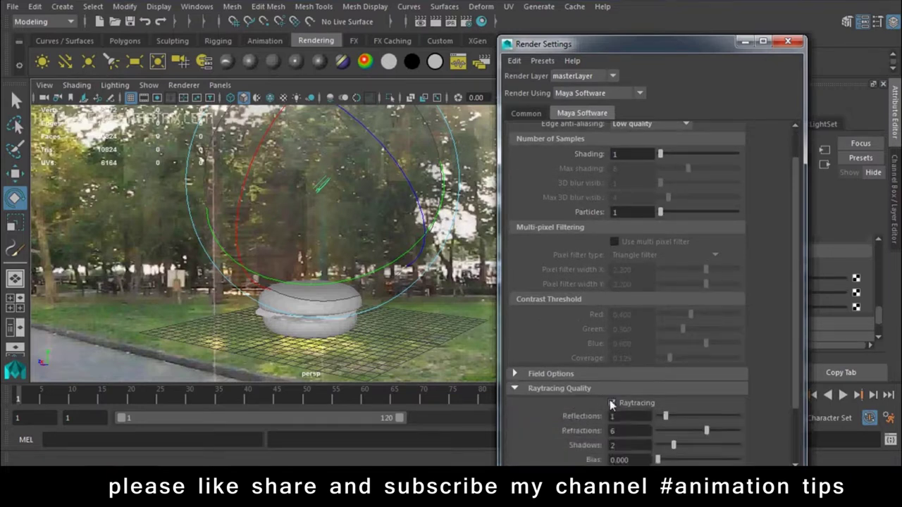
left_click(654, 127)
scroll(705, 163, "up", 2)
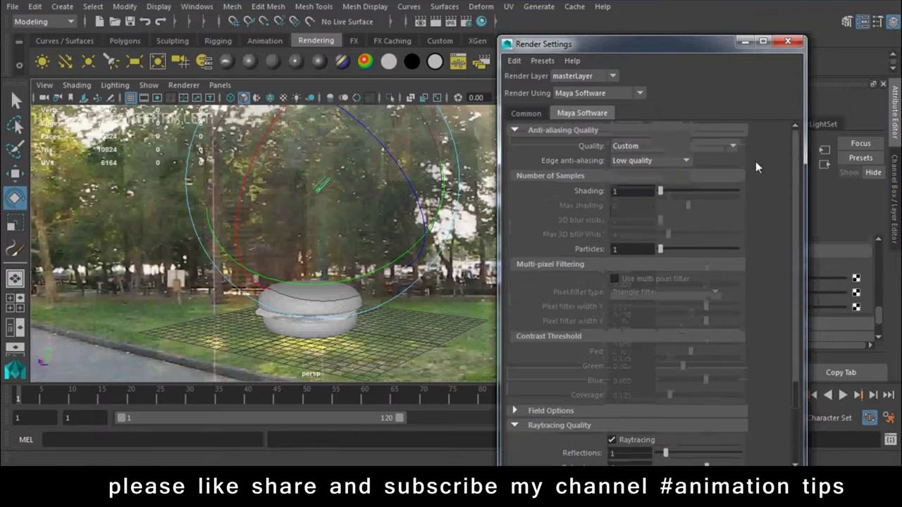
left_click(651, 146)
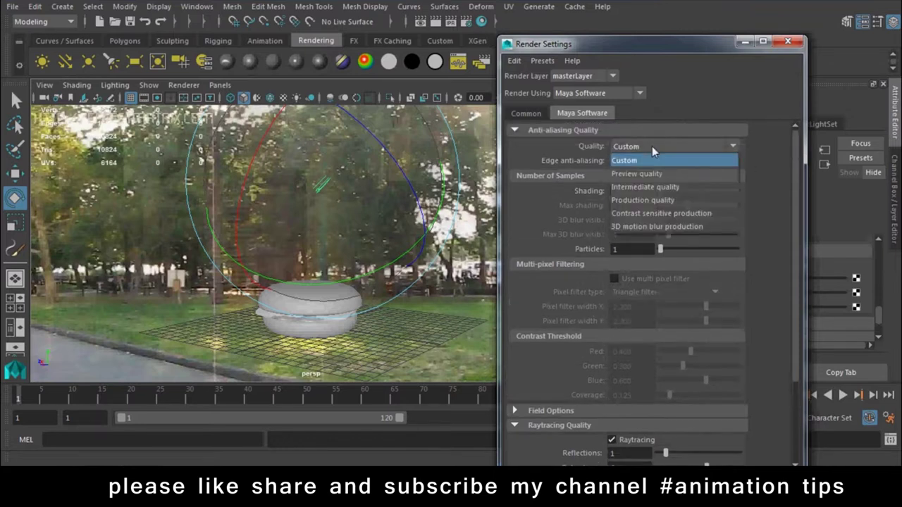
left_click(640, 201)
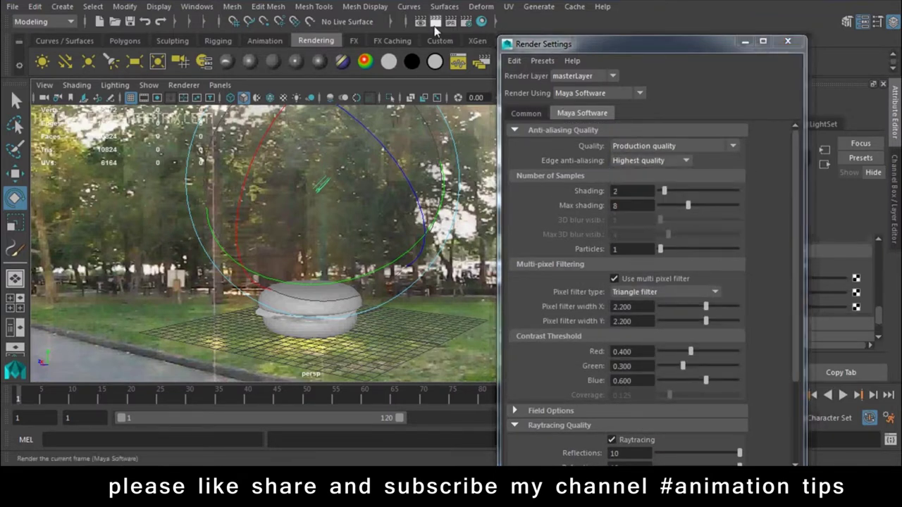
left_click(435, 23)
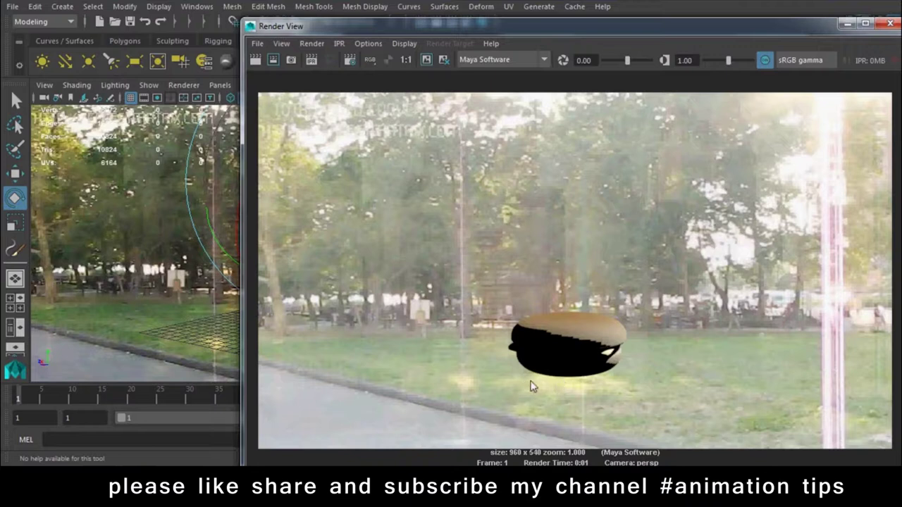
left_click(890, 24)
Create a large polygon plane across the ground grid beneath the burger.
left_click(745, 42)
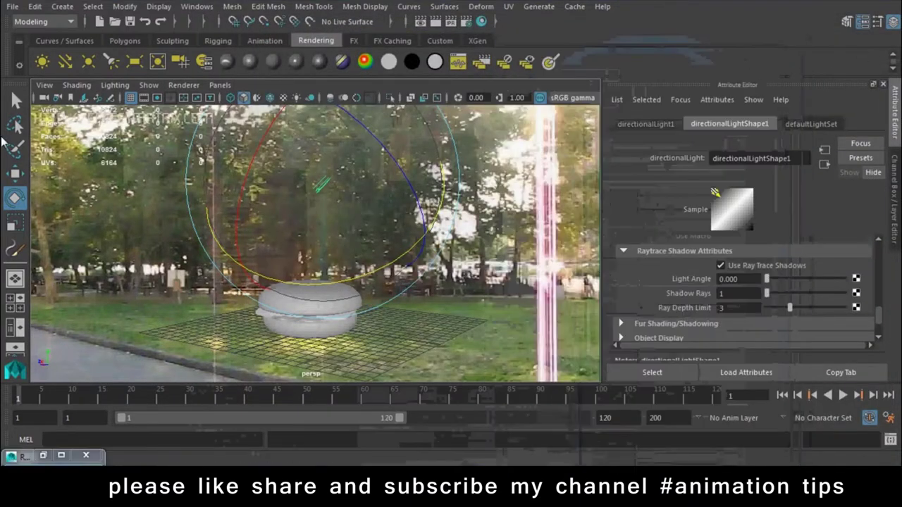
left_click(126, 40)
left_click(134, 62)
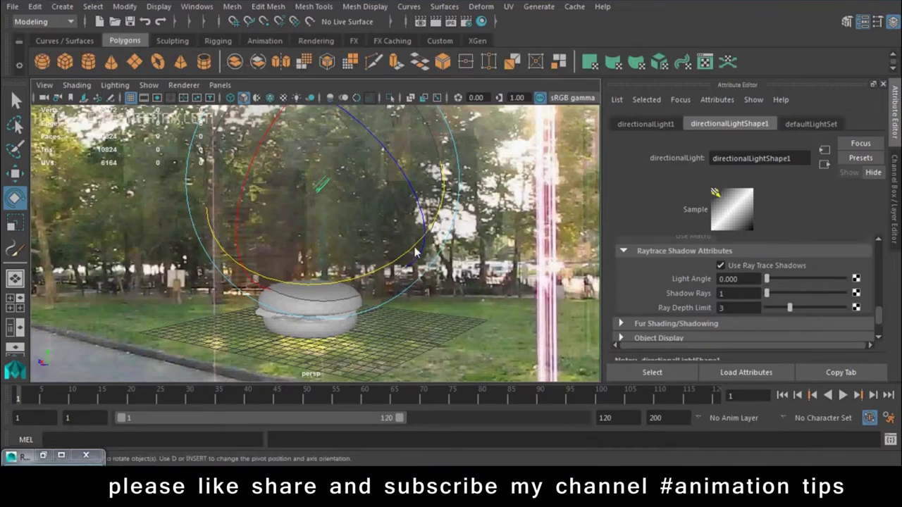
left_click_drag(372, 256, 493, 236)
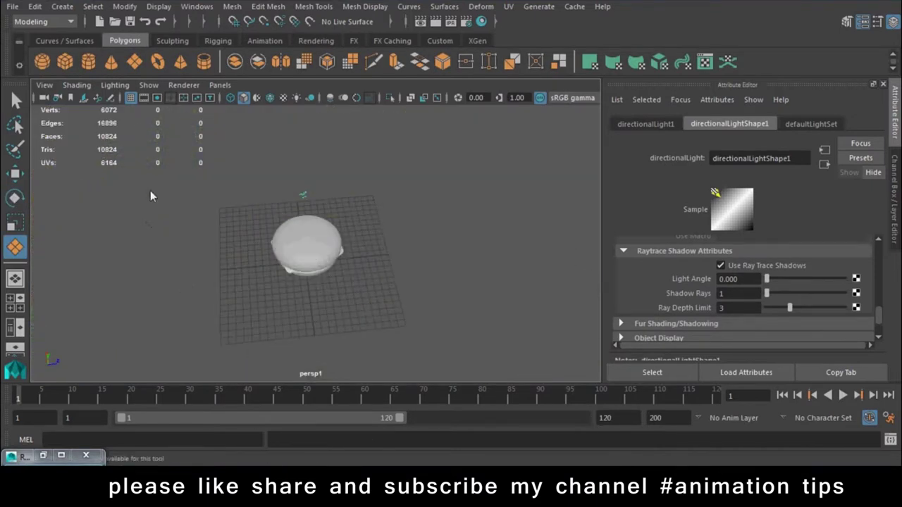
left_click_drag(150, 192, 535, 355)
Switch the viewport back to the persp camera and render a test frame.
left_click(220, 86)
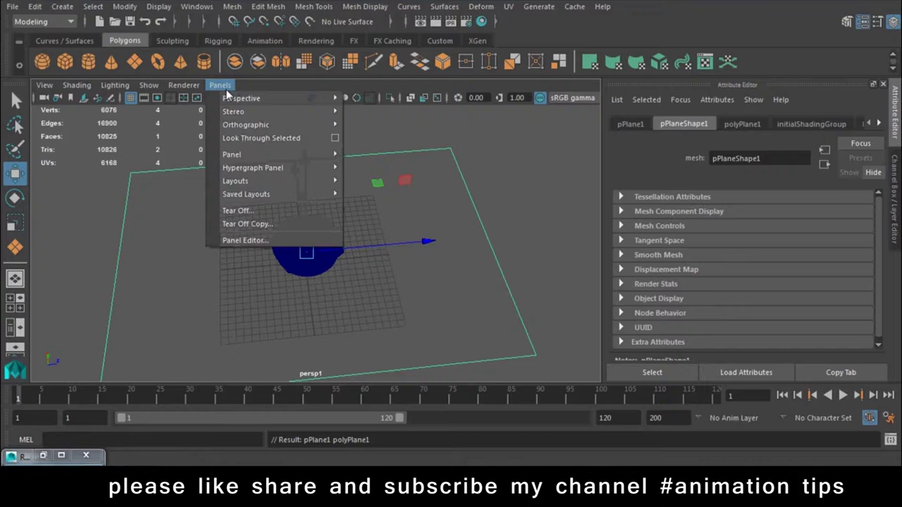
left_click(381, 117)
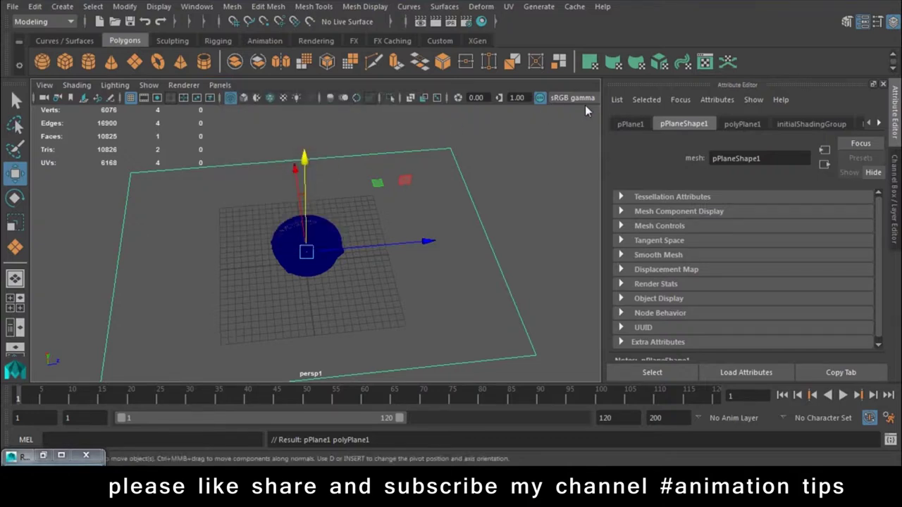
left_click(220, 85)
mouse_move(242, 98)
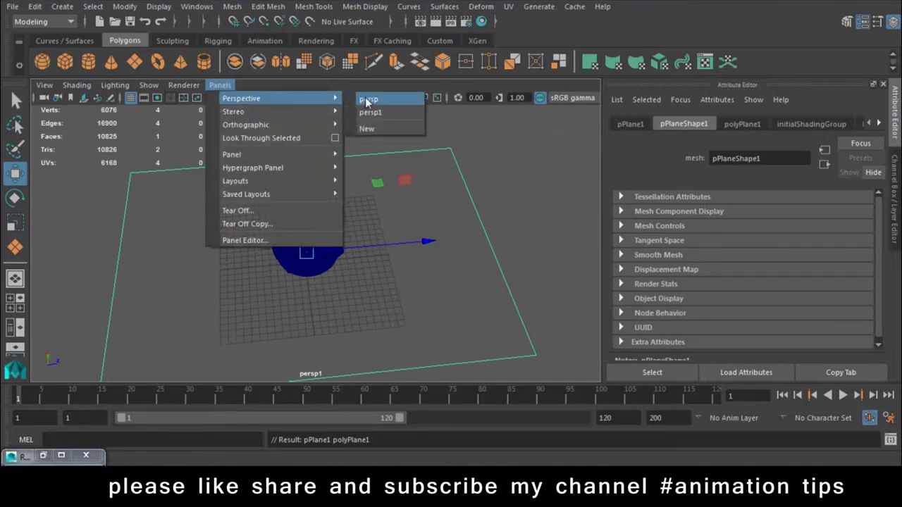
left_click(368, 98)
left_click(437, 22)
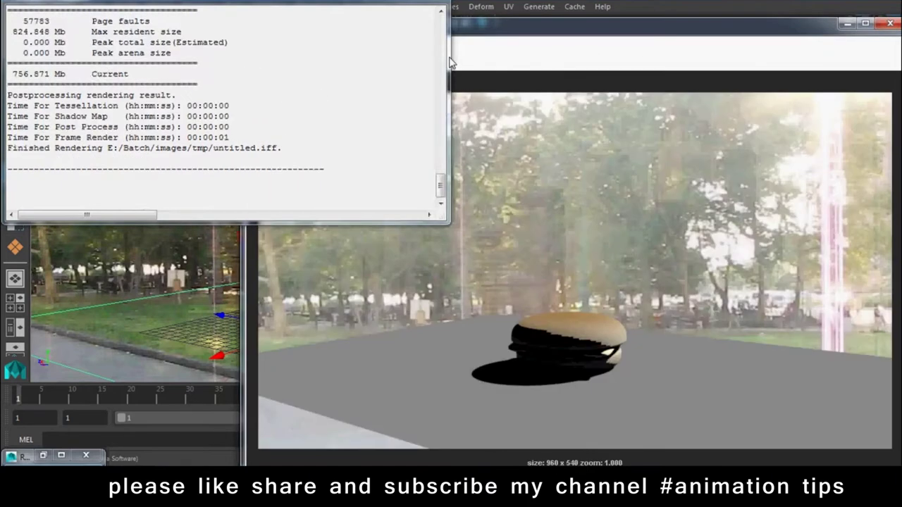
left_click(433, 110)
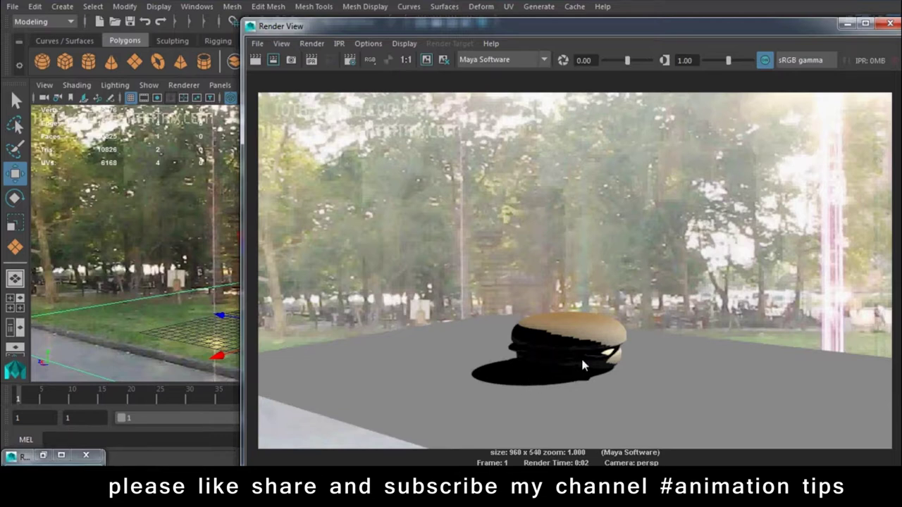
left_click(889, 23)
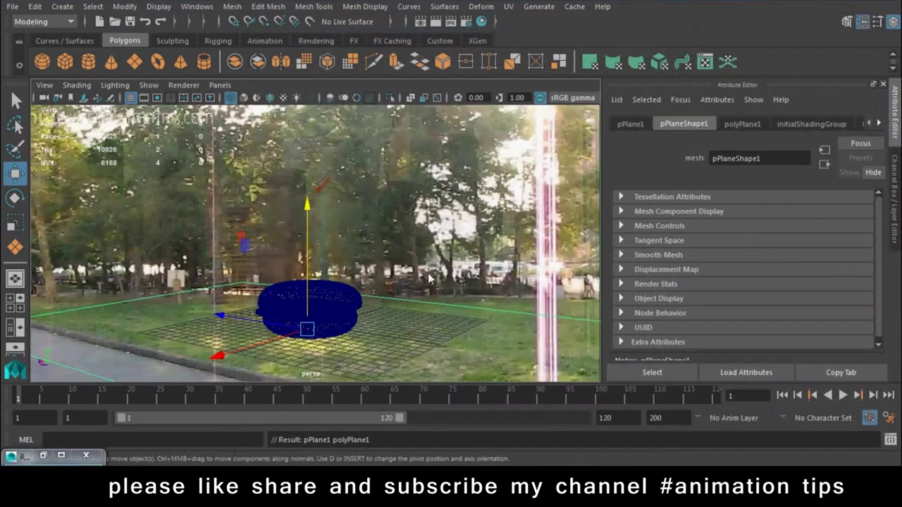
Rotate the directional light to change the burger's shading.
left_click(330, 193)
left_click(315, 200)
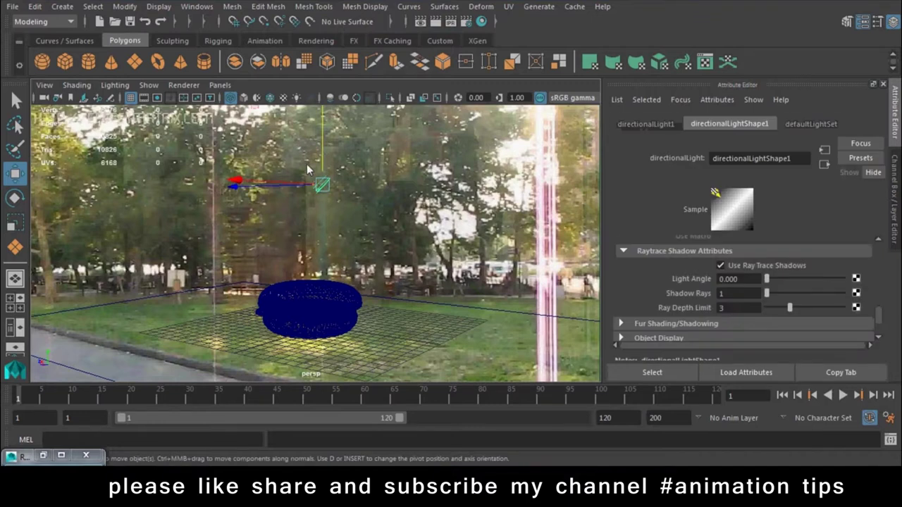
key("e")
mouse_move(256, 154)
left_mouse_down()
mouse_move(254, 190)
mouse_move(436, 199)
left_mouse_up()
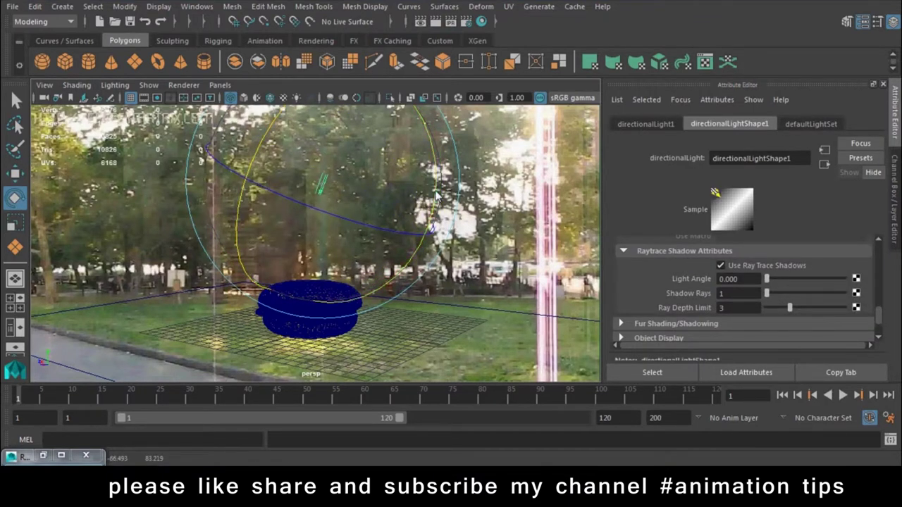
key("w")
Assign a Use Background material to the ground plane and test-render with sRGB gamma off.
left_click(444, 358)
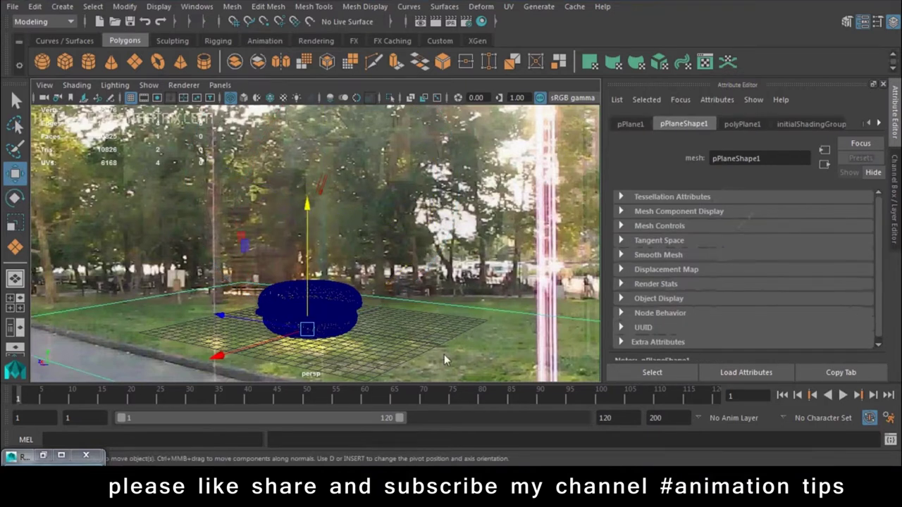
right_click(484, 310)
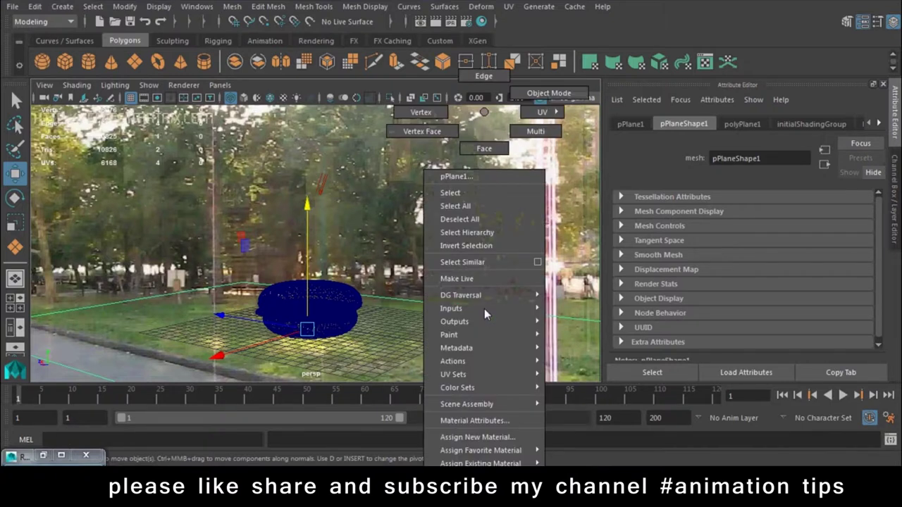
mouse_move(481, 451)
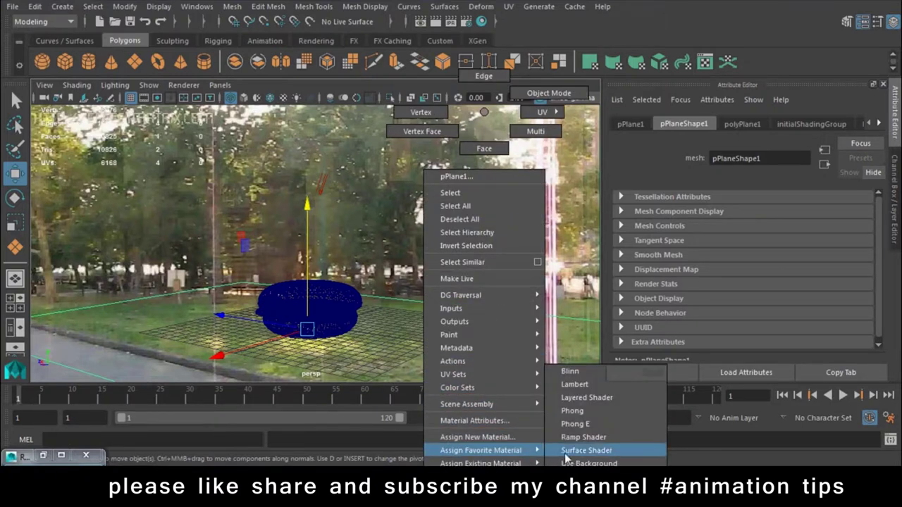
left_click(589, 463)
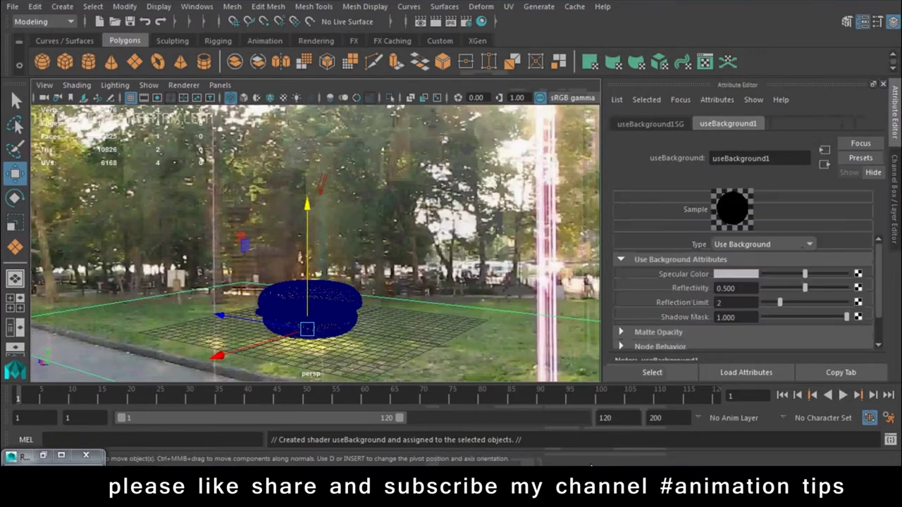
left_click(436, 22)
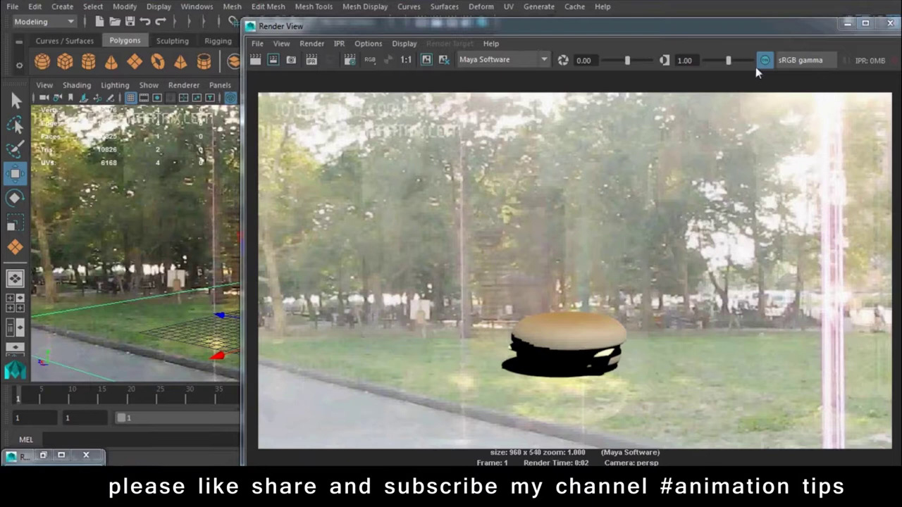
left_click(765, 60)
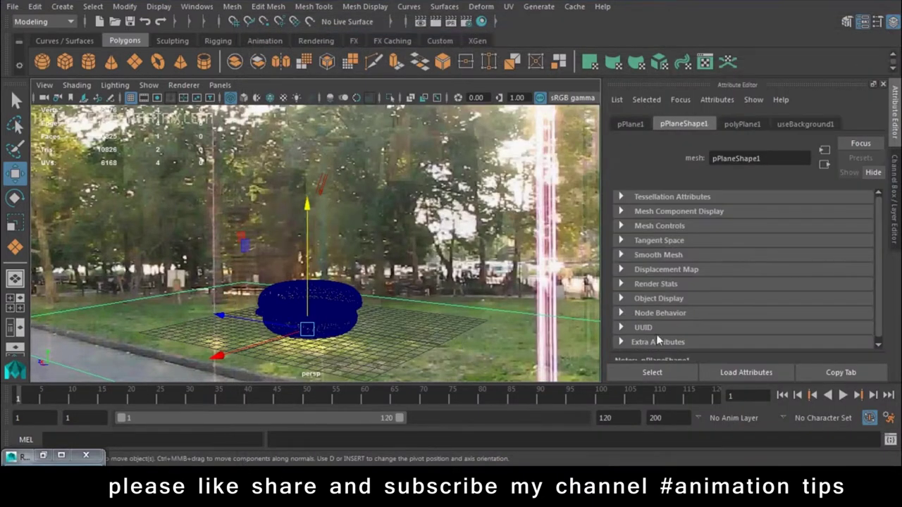
Set the useBackground1 material's Reflectivity to 0.
left_click(790, 122)
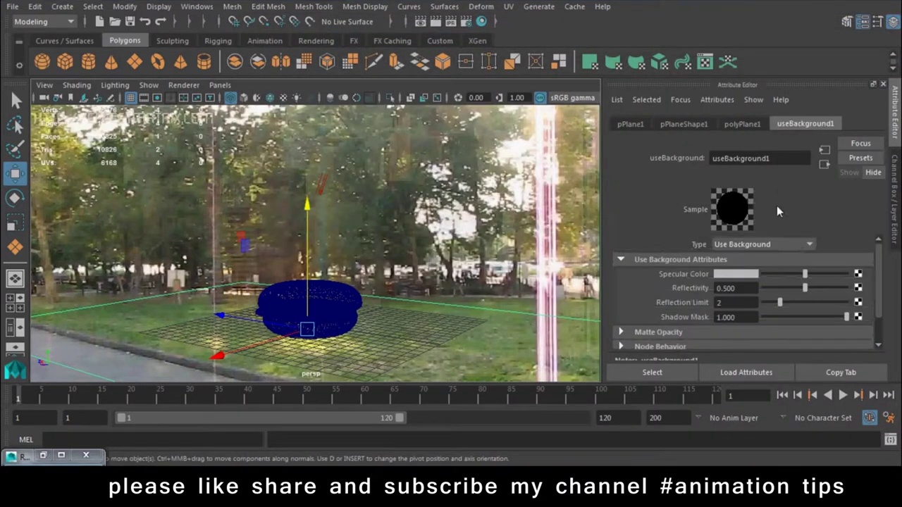
type("0")
key("Return")
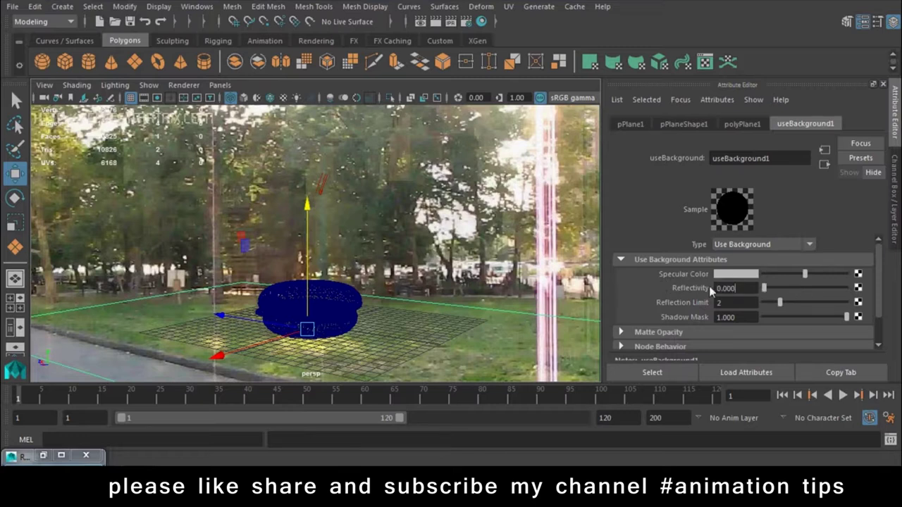
Re-render the burger with sRGB gamma off and close the render window.
left_click(435, 21)
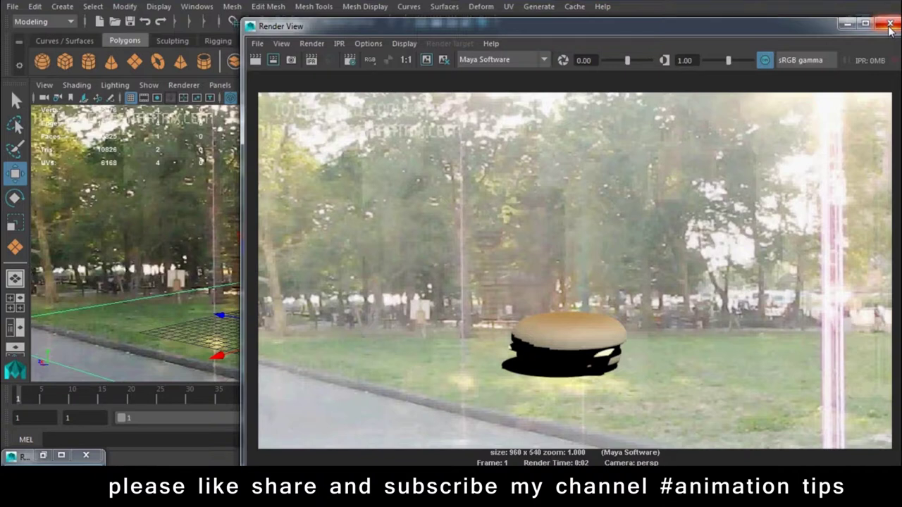
left_click(766, 60)
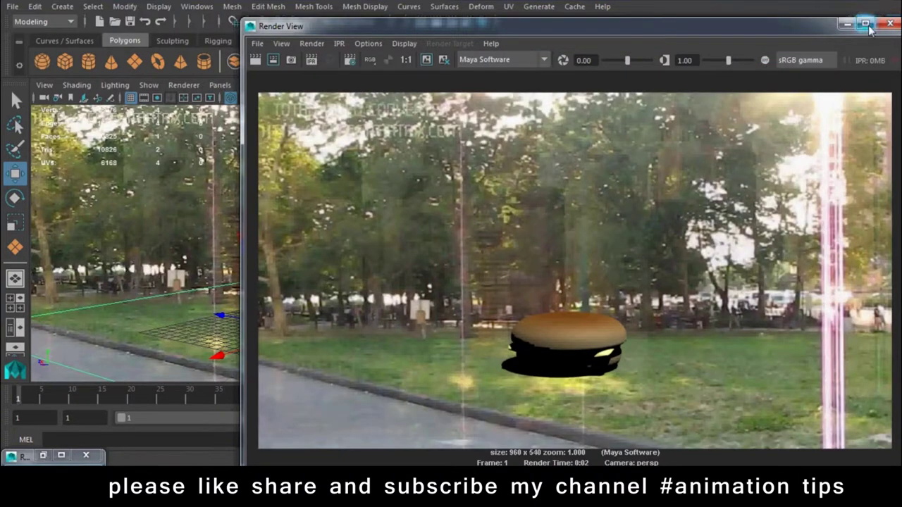
left_click(890, 23)
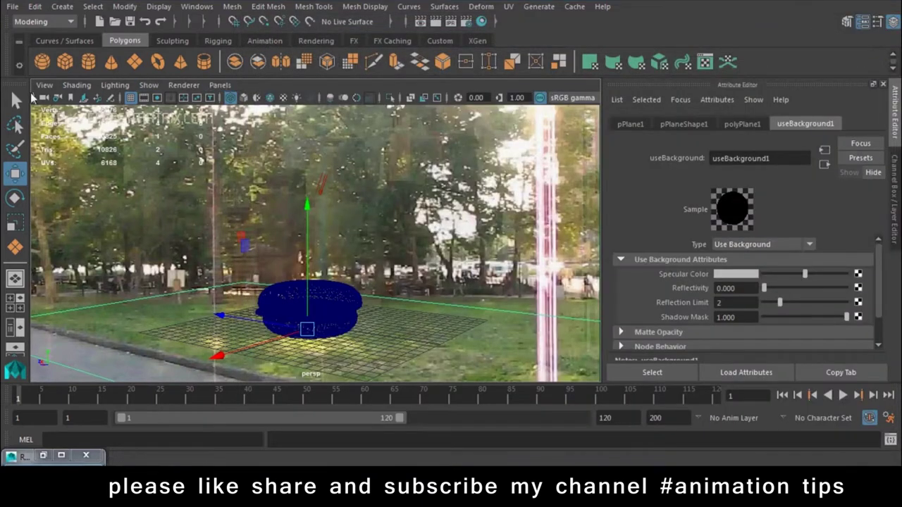
Select the perspective camera and unlock its translate and rotate channels.
left_click(44, 85)
left_click(51, 109)
key("ctrl+a")
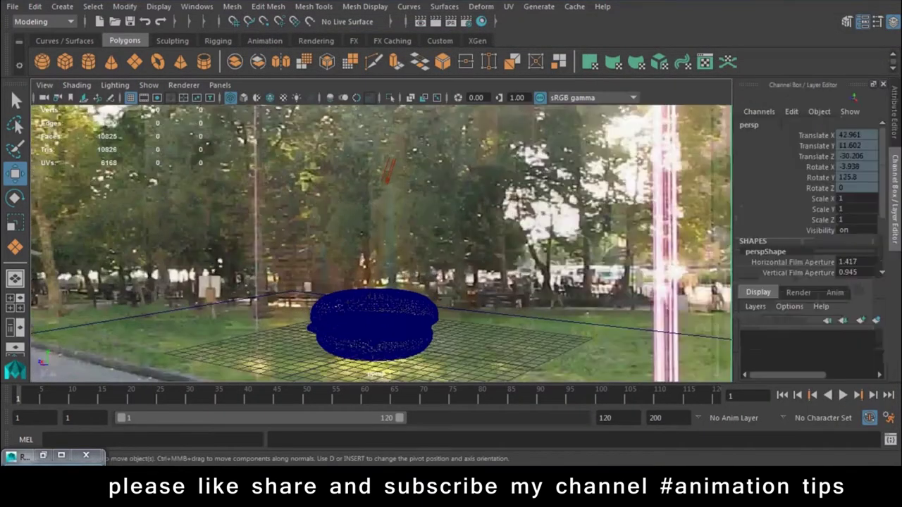
left_click_drag(817, 135, 821, 188)
right_click(821, 191)
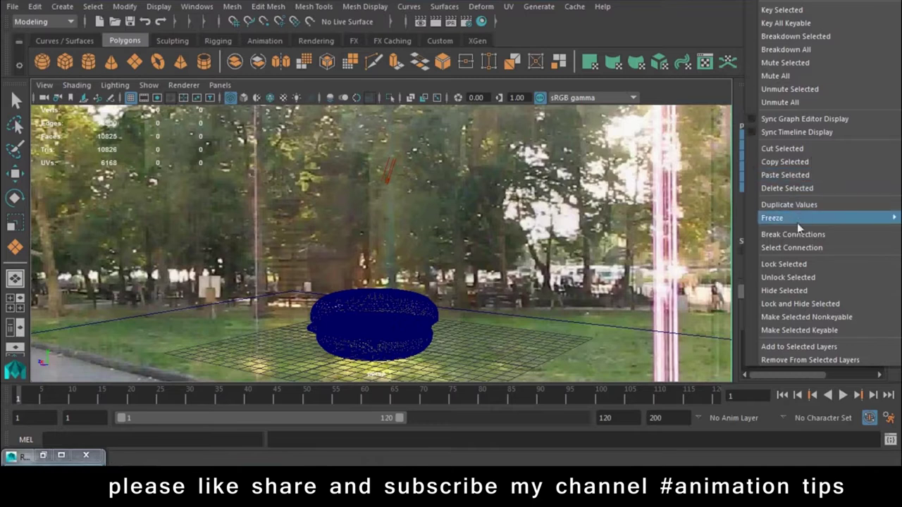
left_click(787, 277)
Pan and orbit to reframe the burger, then render frame 1 with sRGB gamma off.
mouse_move(238, 302)
middle_mouse_down("alt")
mouse_move(334, 283)
mouse_move(319, 296)
middle_mouse_up("alt")
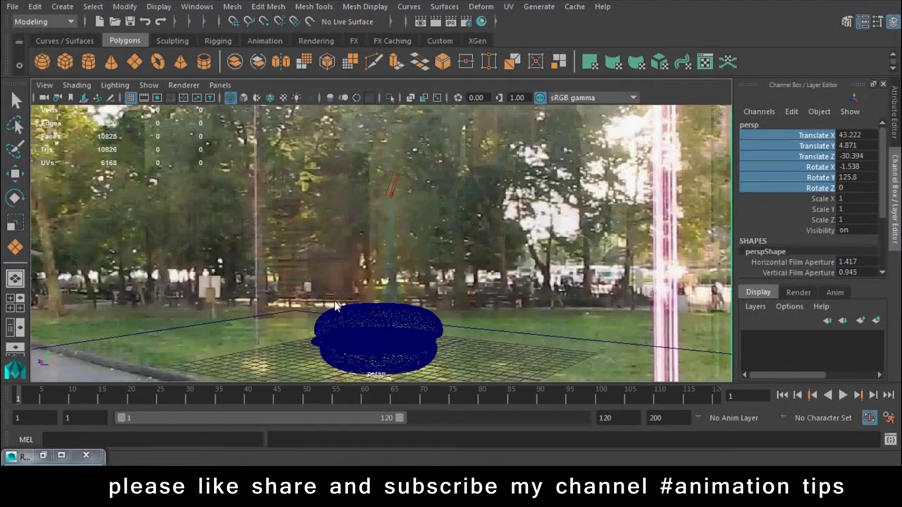
mouse_move(319, 296)
left_mouse_down("alt")
mouse_move(346, 287)
mouse_move(350, 308)
left_mouse_up("alt")
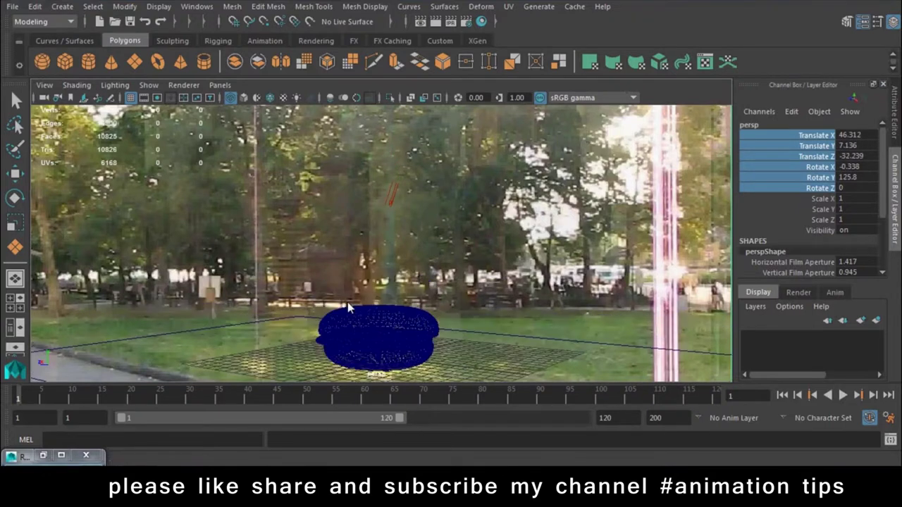
left_click(443, 23)
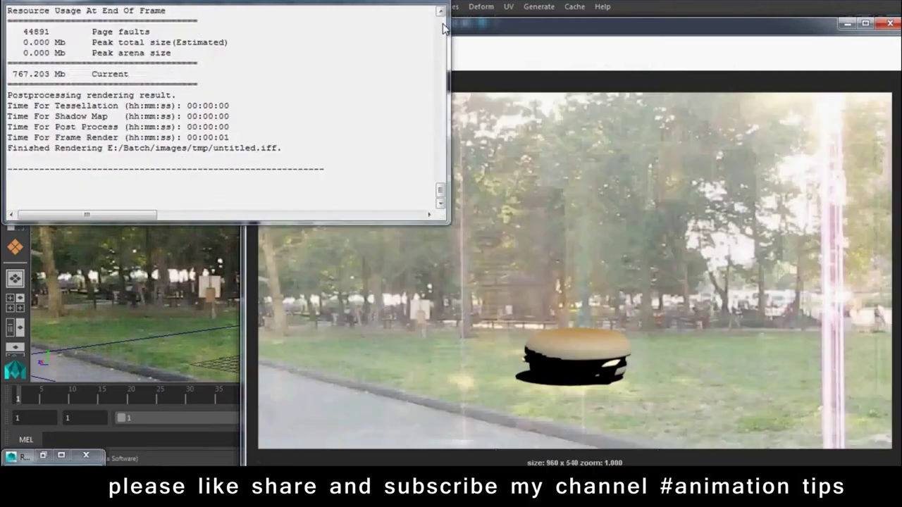
left_click(763, 62)
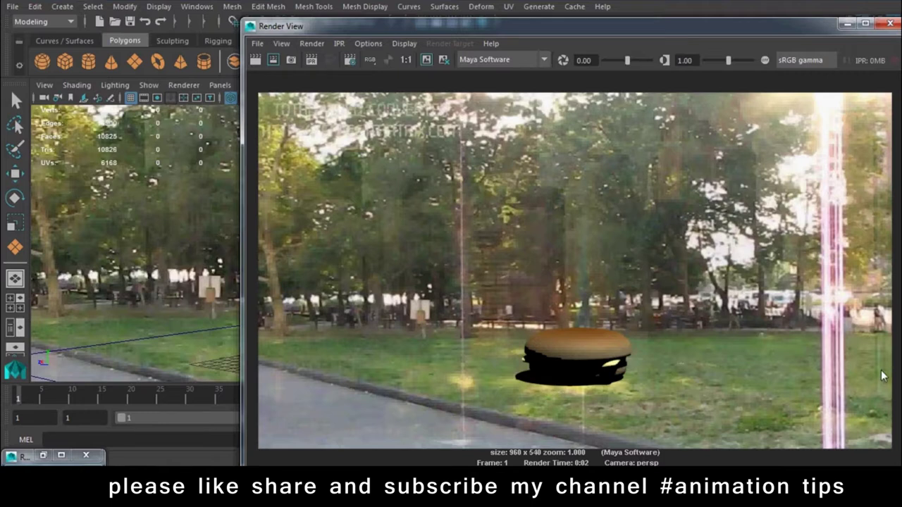
Close the render window and select, then deselect the directional light.
left_click(890, 23)
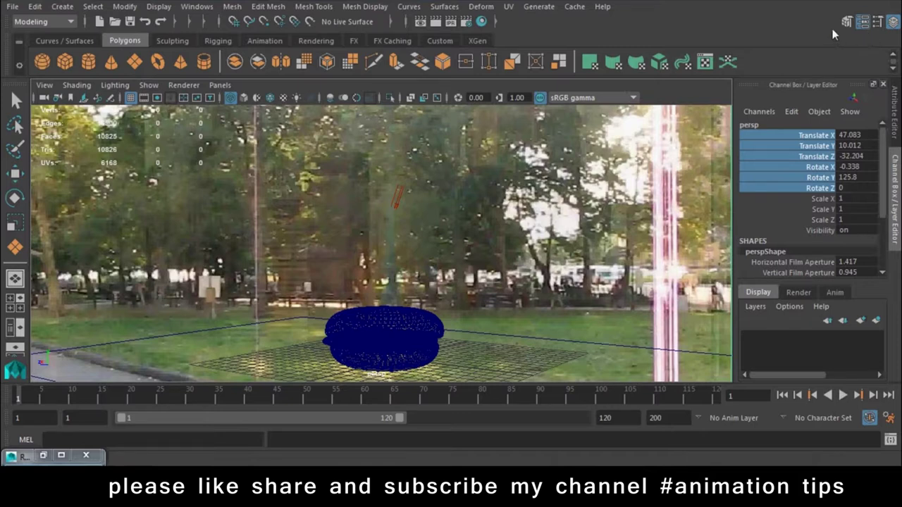
left_click(398, 197)
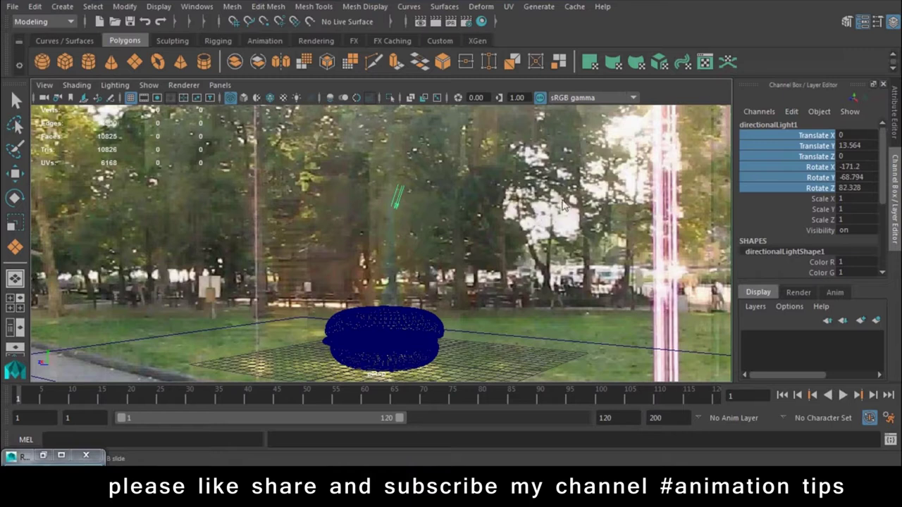
left_click(196, 7)
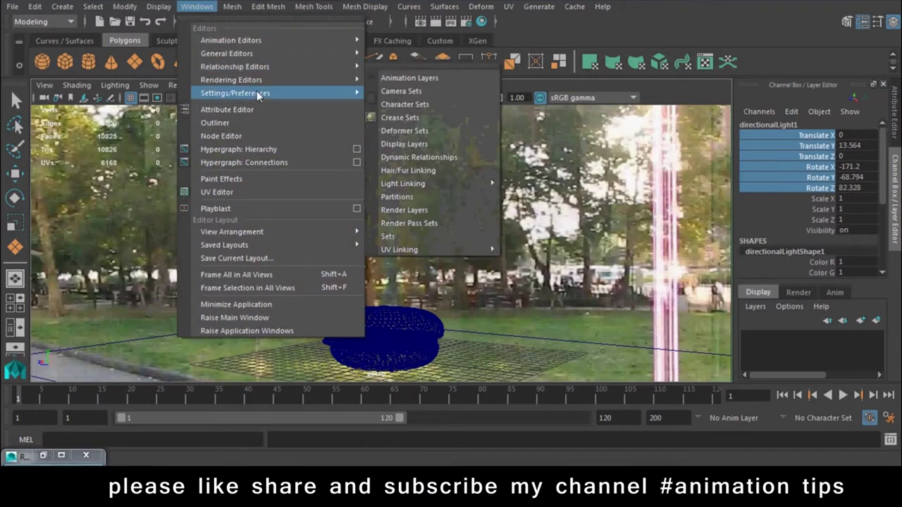
left_click(618, 298)
left_click(619, 298)
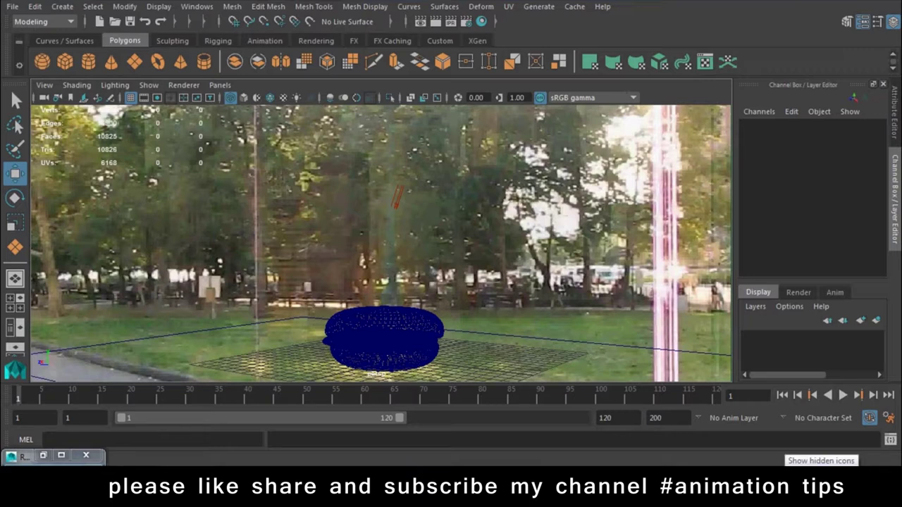
left_click(787, 470)
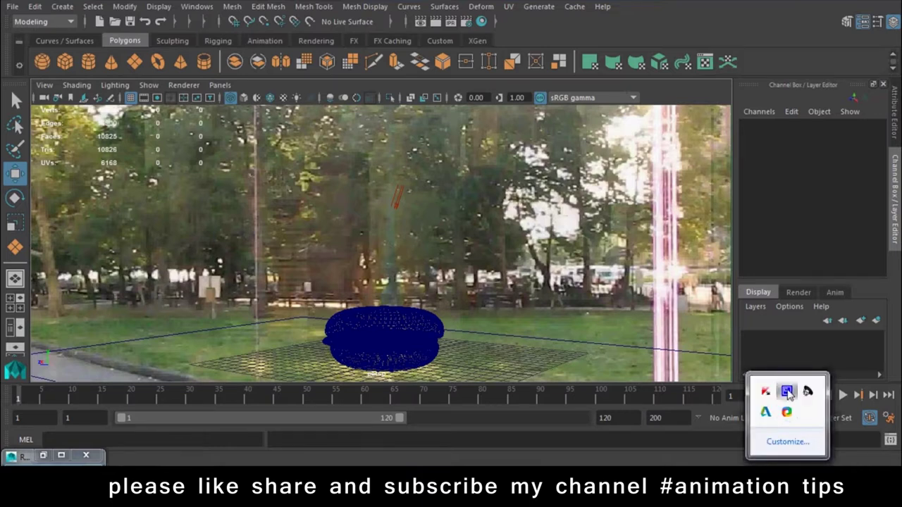
left_click(787, 391)
left_click(112, 209)
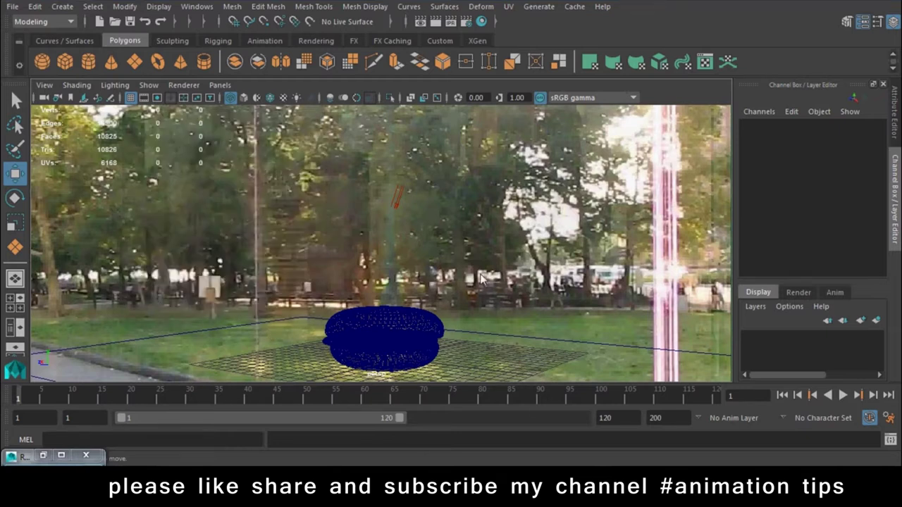
Start a new scene, discarding the unsaved burger scene.
left_click(13, 8)
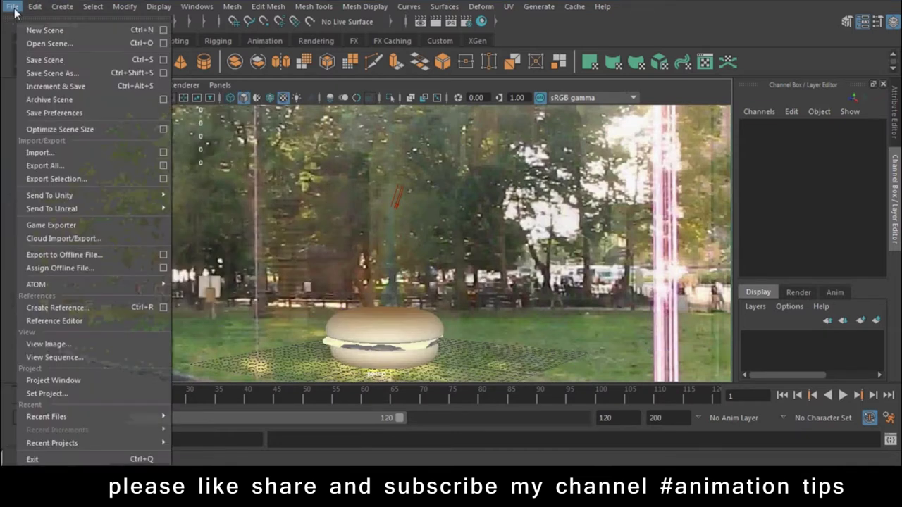
left_click(39, 30)
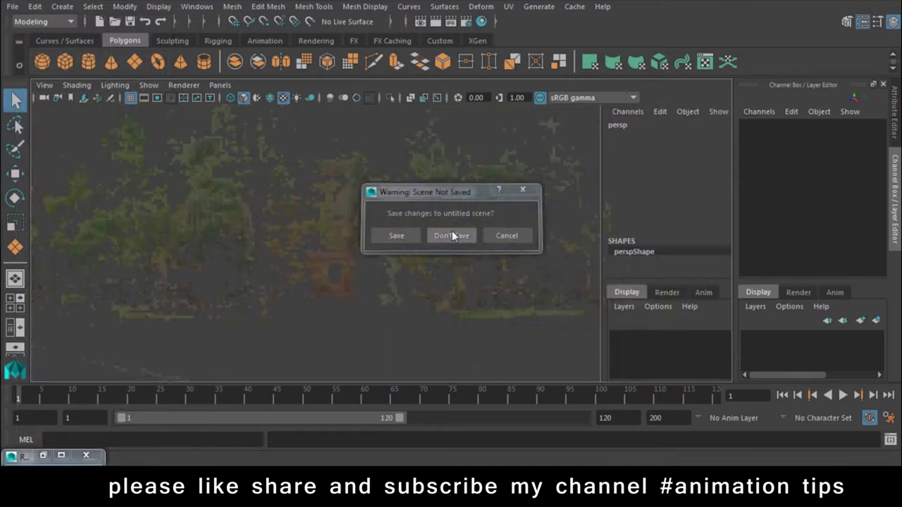
left_click(451, 236)
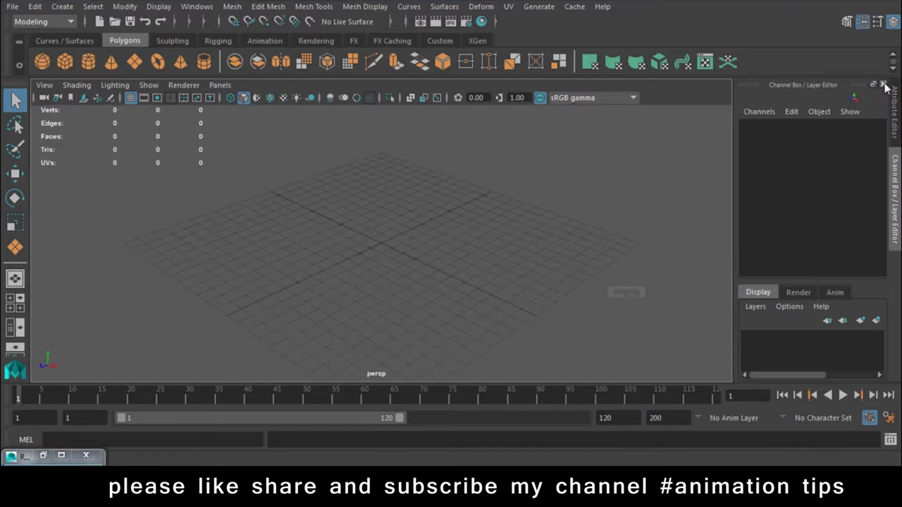
Create a polygon cube on the grid as the wall's base.
left_click(892, 106)
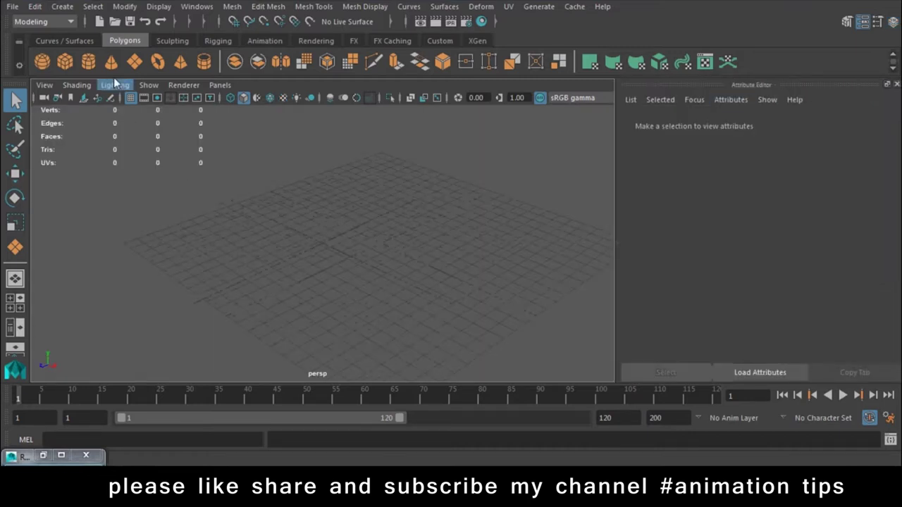
left_click(65, 62)
mouse_move(292, 262)
left_mouse_down()
mouse_move(188, 310)
mouse_move(206, 226)
left_mouse_up()
key("w")
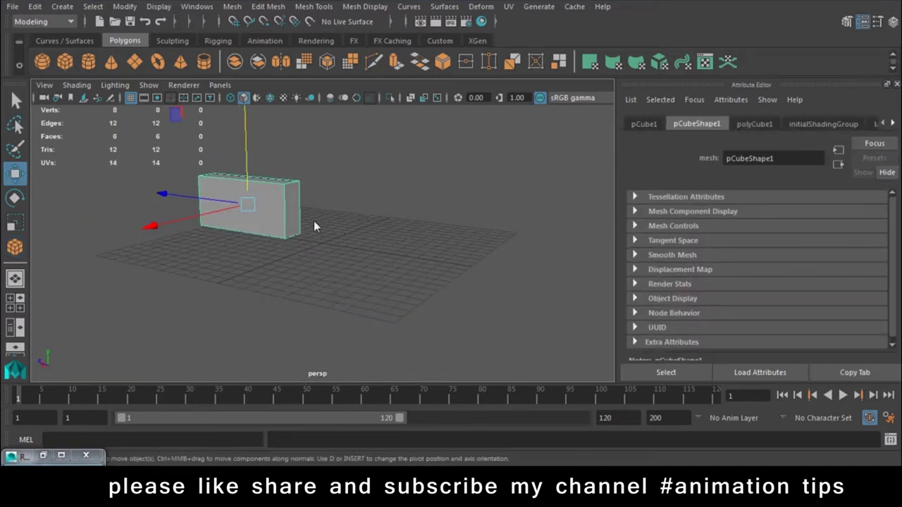
Extrude the cube's side face about 9.582 units to lengthen the wall.
right_click_drag(296, 187, 301, 154)
left_click(293, 201)
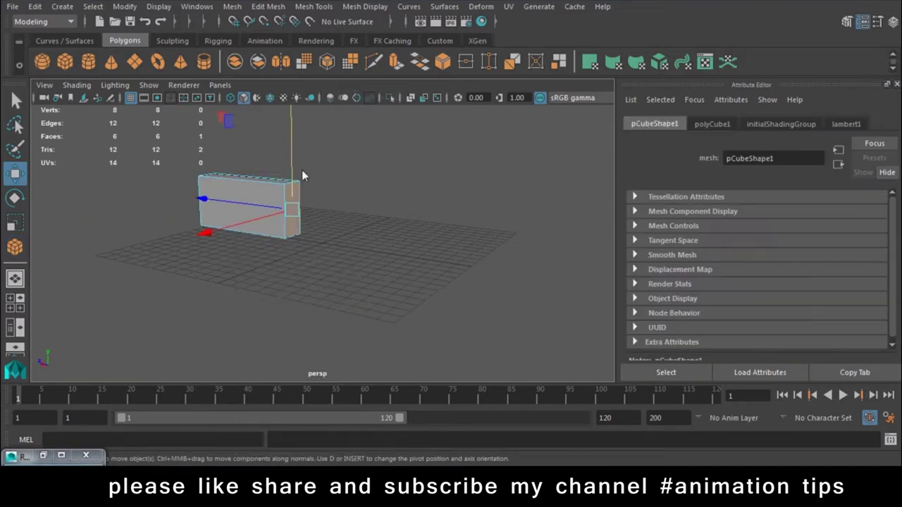
left_click(397, 65)
left_click_drag(337, 211, 462, 248)
key("3")
mouse_move(366, 112)
right_mouse_down()
mouse_move(366, 201)
mouse_move(430, 93)
right_mouse_up()
key("1")
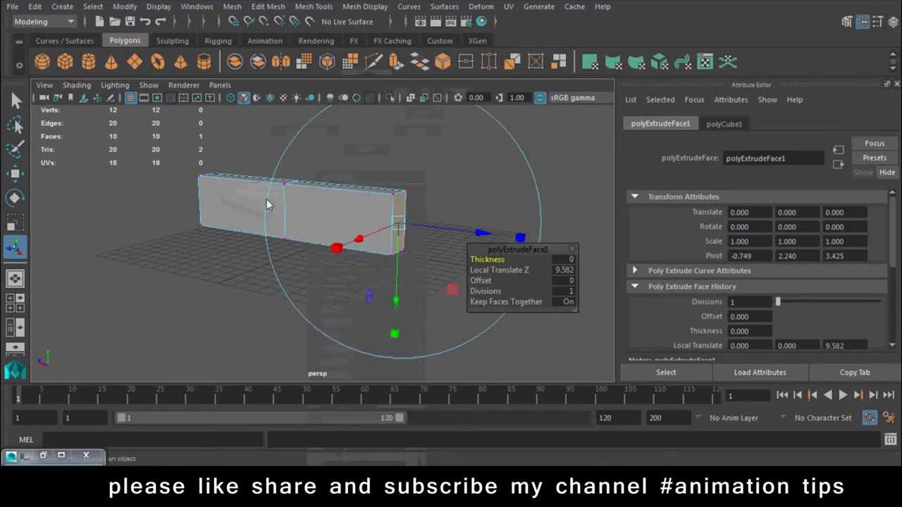
Move the wall's top edge up into a sloped roof line.
key("w")
left_click_drag(291, 160, 295, 112)
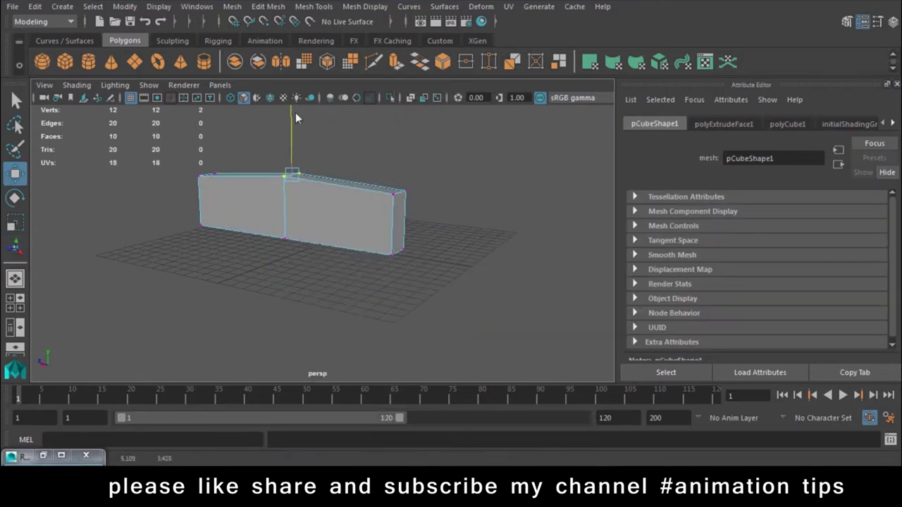
right_click_drag(369, 112, 366, 148)
Extrude the wall's narrow end face outward about 2.39 units.
left_click(373, 179)
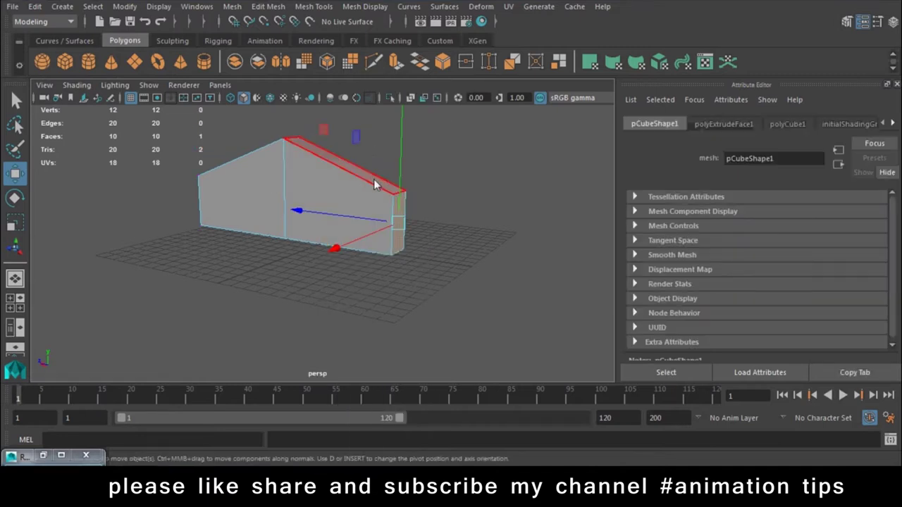
left_click(403, 203)
left_click(337, 189)
key("ctrl+e")
left_click_drag(440, 231, 479, 236)
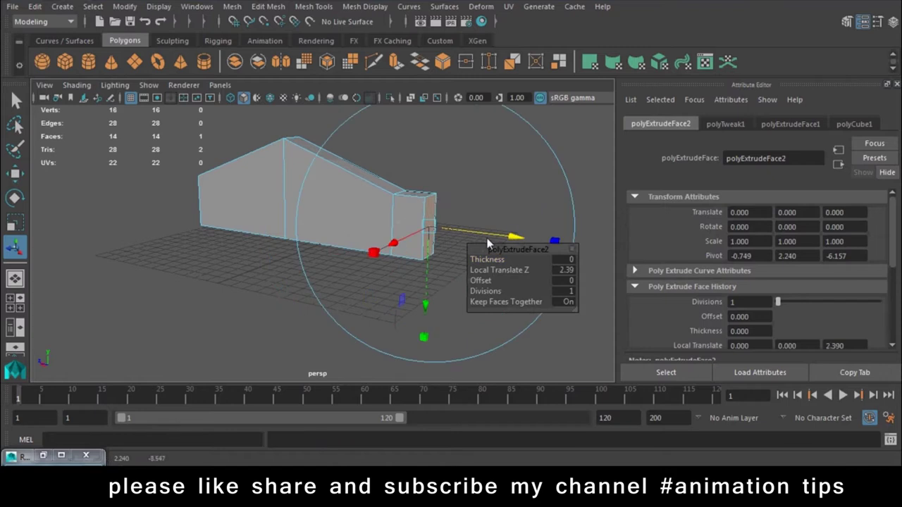
Slide the end segment's vertical-edge vertices left to lengthen it.
left_click(540, 252)
key("w")
left_click_drag(365, 277, 402, 226, "alt")
right_click_drag(407, 116, 376, 169)
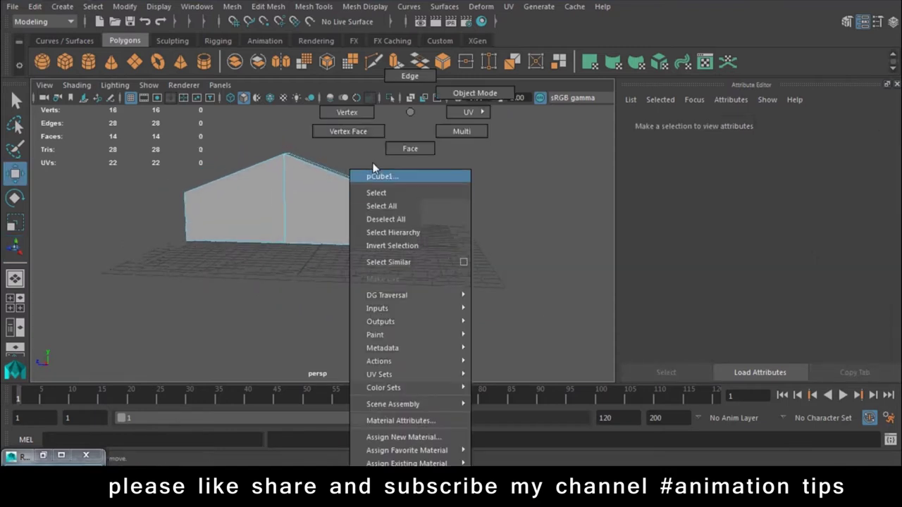
left_click_drag(406, 273, 377, 184)
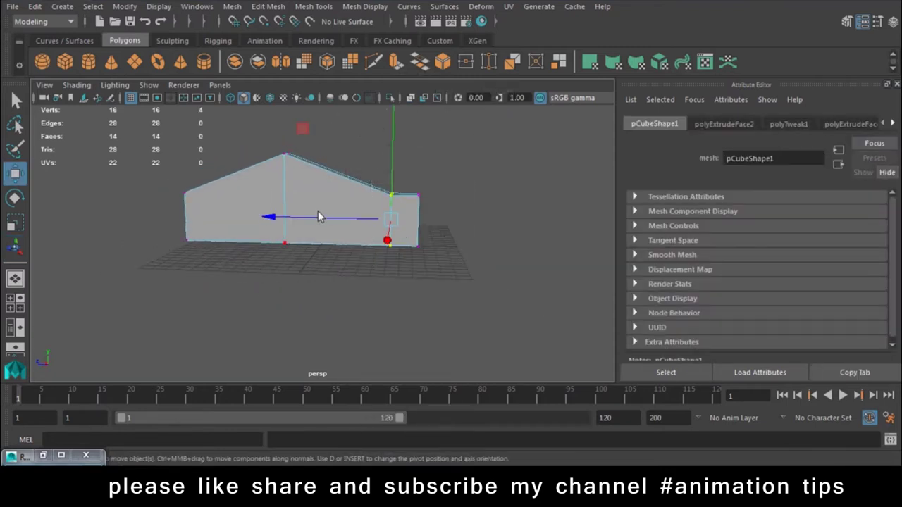
left_click_drag(314, 217, 246, 217)
Extrude the end segment's top face upward into a tall block.
right_click_drag(425, 197, 431, 132)
left_click(376, 194)
mouse_move(376, 193)
left_mouse_down("alt")
mouse_move(407, 223)
mouse_move(405, 108)
left_mouse_up("alt")
left_click(395, 61)
mouse_move(384, 162)
left_mouse_down("alt")
mouse_move(353, 156)
mouse_move(353, 85)
left_mouse_up("alt")
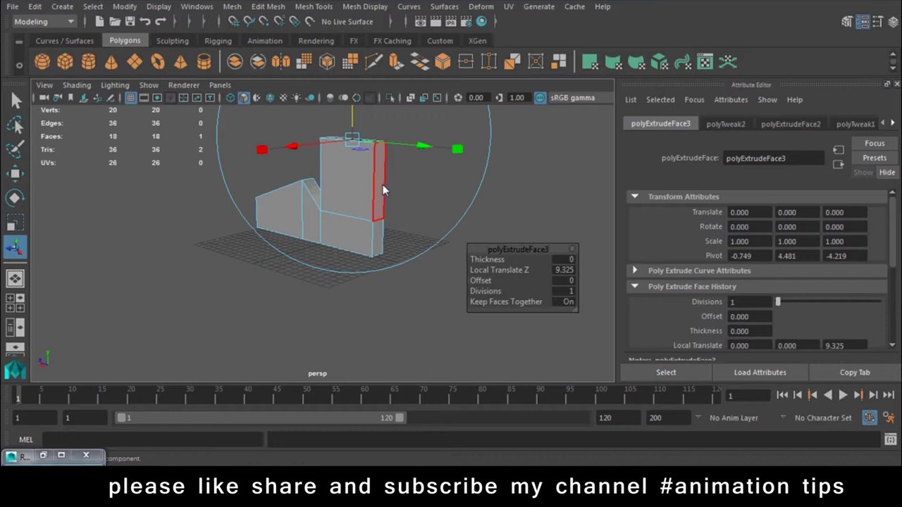
Extrude the block's side face to 13.62 and lower its top-right vertex to slope the top.
key("F8")
left_click(396, 61)
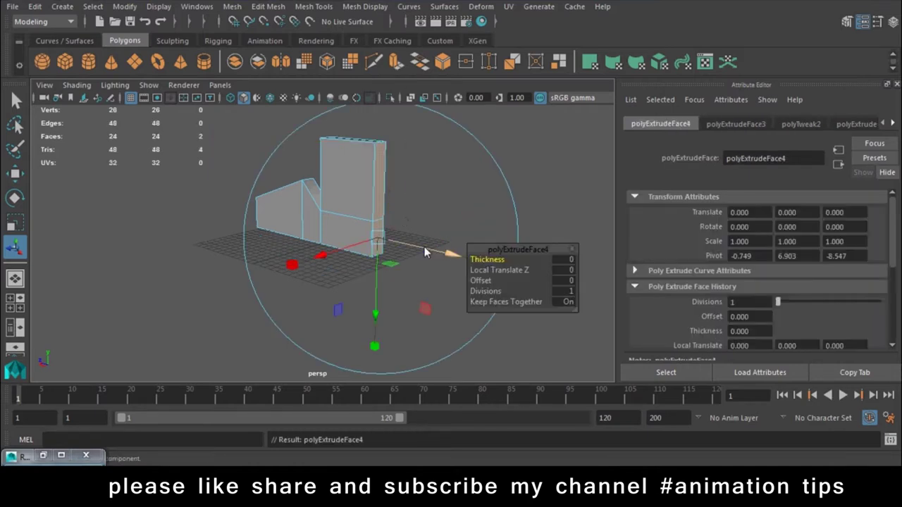
left_click_drag(424, 246, 540, 278)
right_click_drag(404, 112, 406, 148)
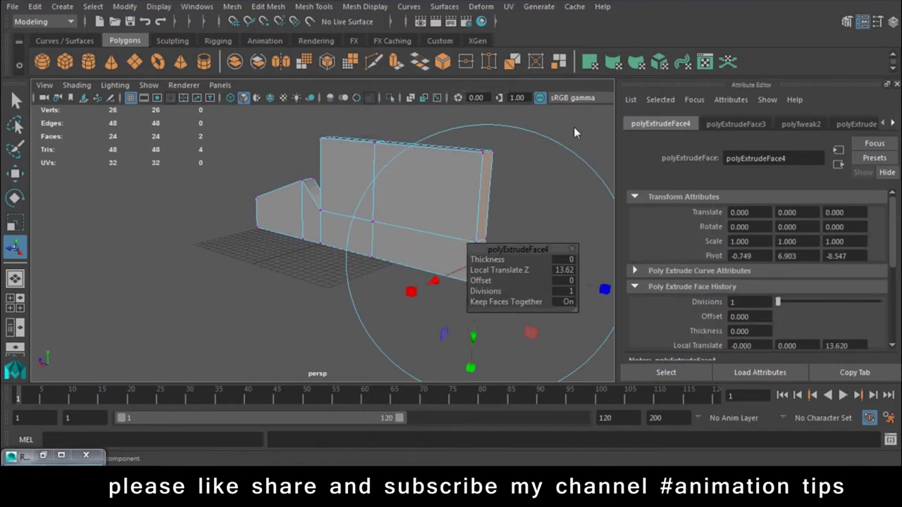
key("w")
left_click(486, 151)
left_click_drag(491, 127, 465, 201)
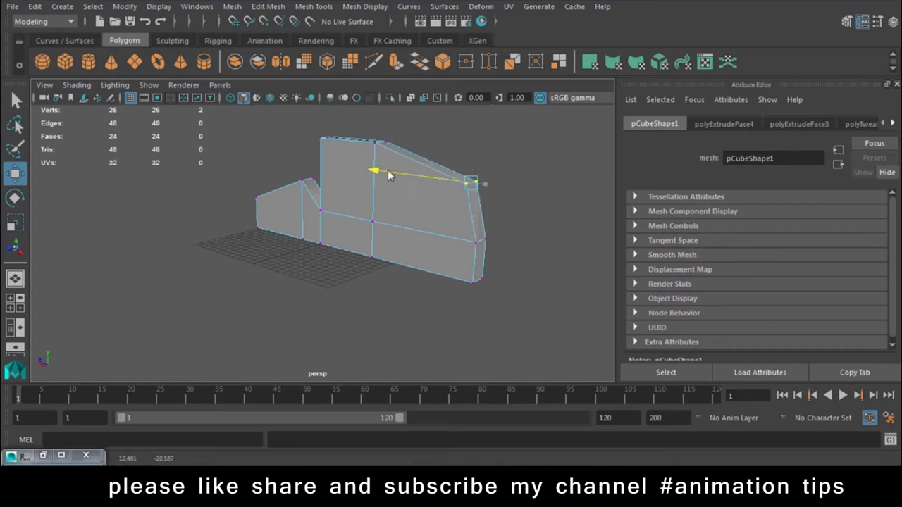
Select the whole wall object for material assignment.
right_click_drag(398, 112, 488, 66)
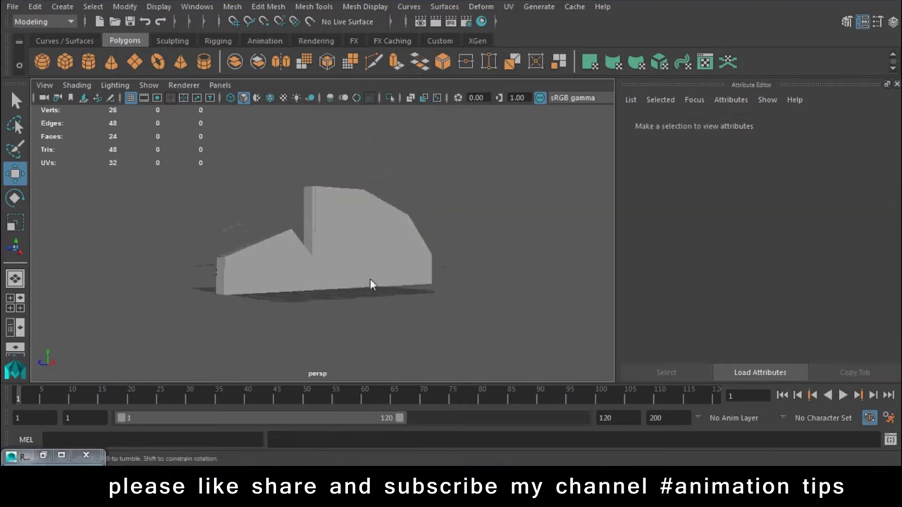
left_click(348, 238)
mouse_move(348, 238)
right_mouse_down()
mouse_move(349, 330)
mouse_move(454, 396)
right_mouse_up()
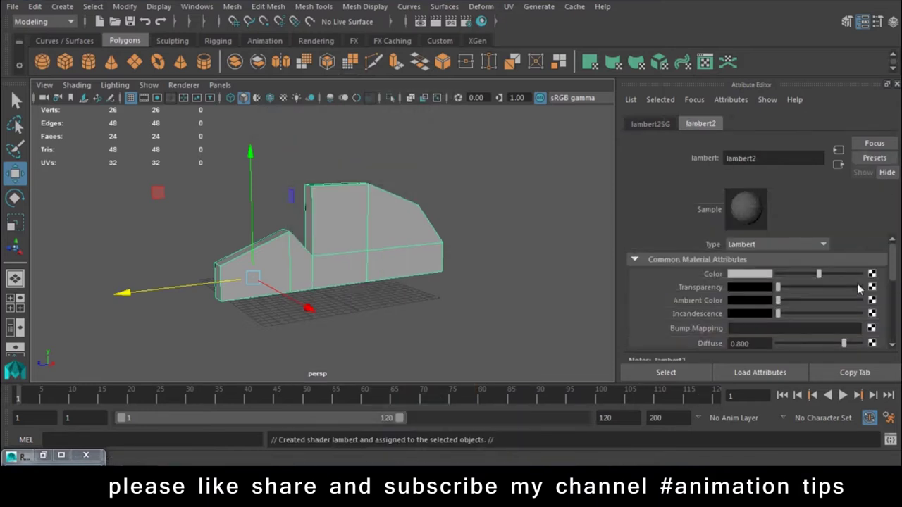
Map a File texture to the Lambert material's Color.
left_click(871, 276)
left_click(413, 264)
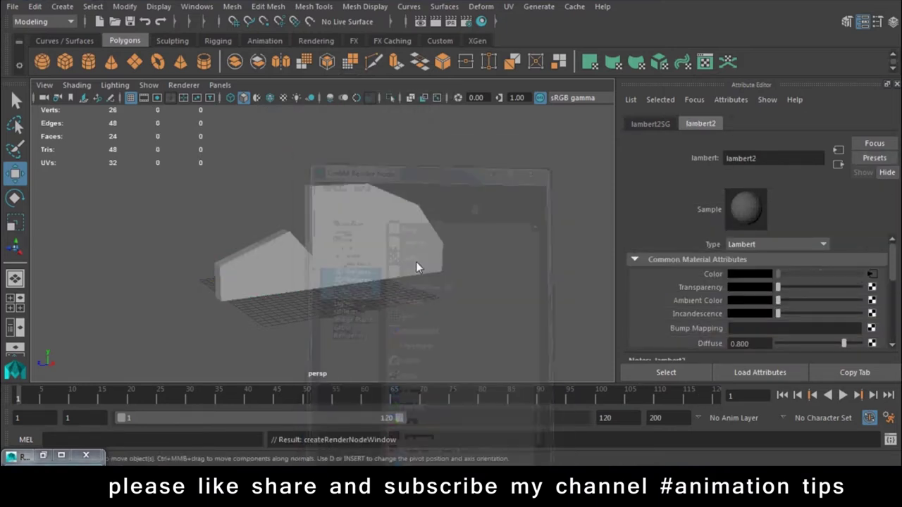
left_click(876, 305)
Load dcv.JPG from D:\DATA\textures\3d--total\vol-1\BRICK as the brick texture image.
left_click(229, 112)
double_click(321, 110)
double_click(302, 197)
double_click(307, 248)
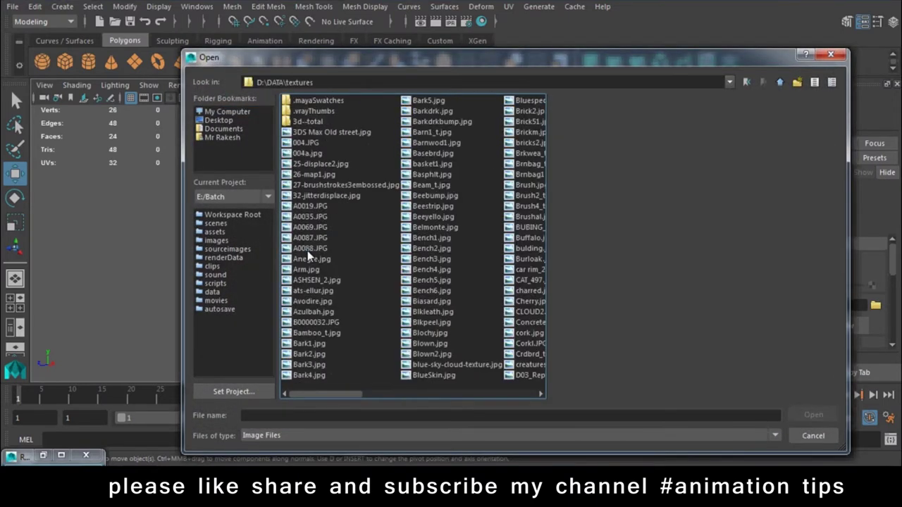
double_click(305, 122)
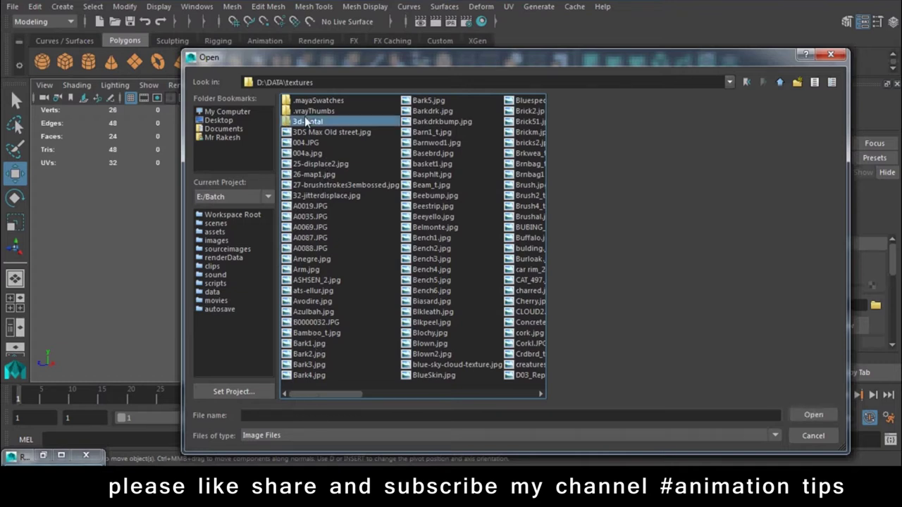
double_click(303, 120)
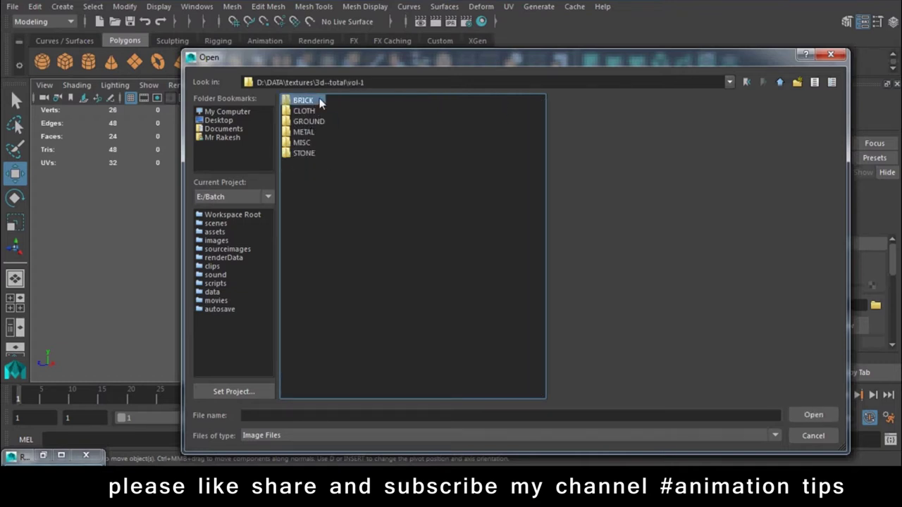
double_click(318, 100)
double_click(302, 332)
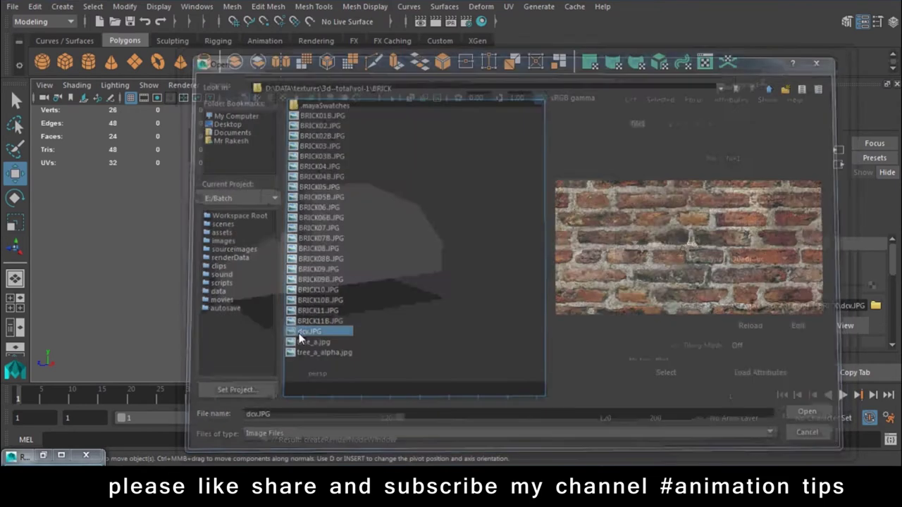
left_click(688, 123)
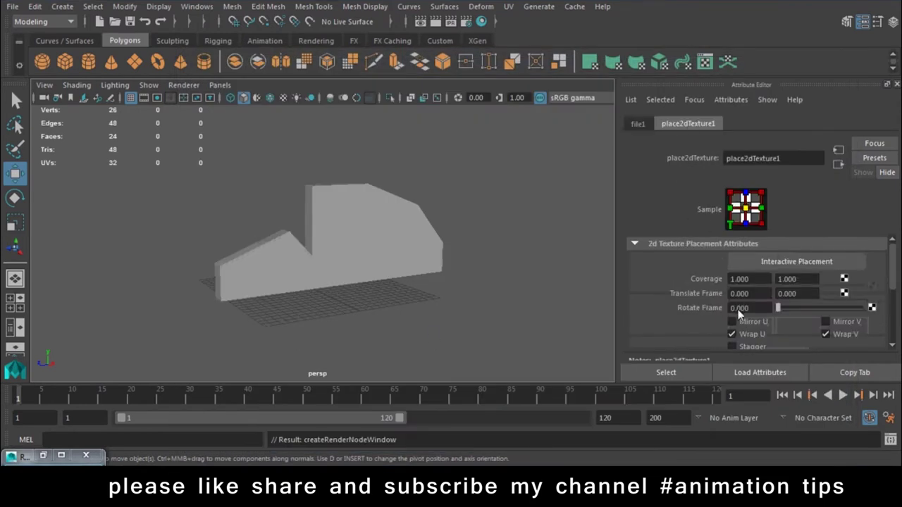
Set place2dTexture1's Repeat UV to 4 so the brick texture tiles 4 by 4.
scroll(738, 309, "down", 3)
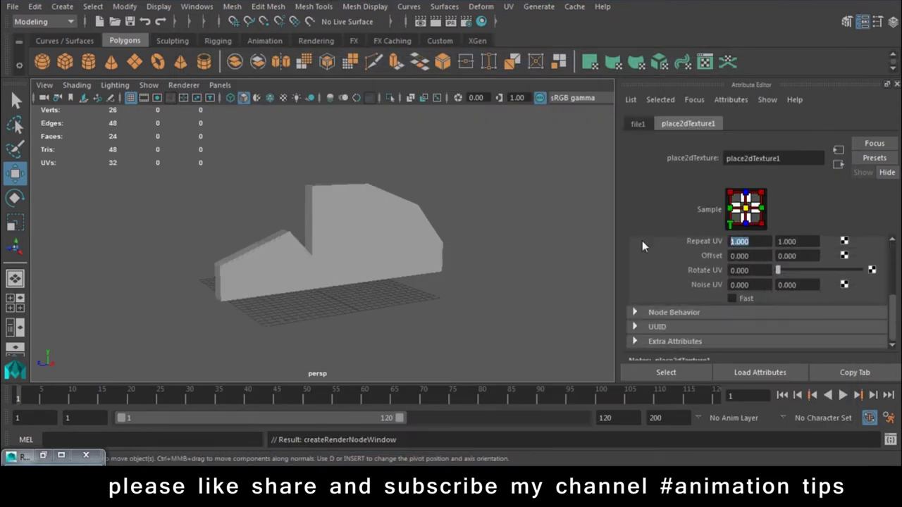
type("4")
key("Return")
Turn on textured display, orbit to a low frontal view of the wall, and switch to face selection.
left_click(424, 236)
left_click(517, 233)
key("6")
mouse_move(352, 285)
left_mouse_down("alt")
mouse_move(285, 316)
mouse_move(362, 294)
mouse_move(457, 298)
mouse_move(410, 309)
mouse_move(435, 279)
mouse_move(369, 281)
left_mouse_up("alt")
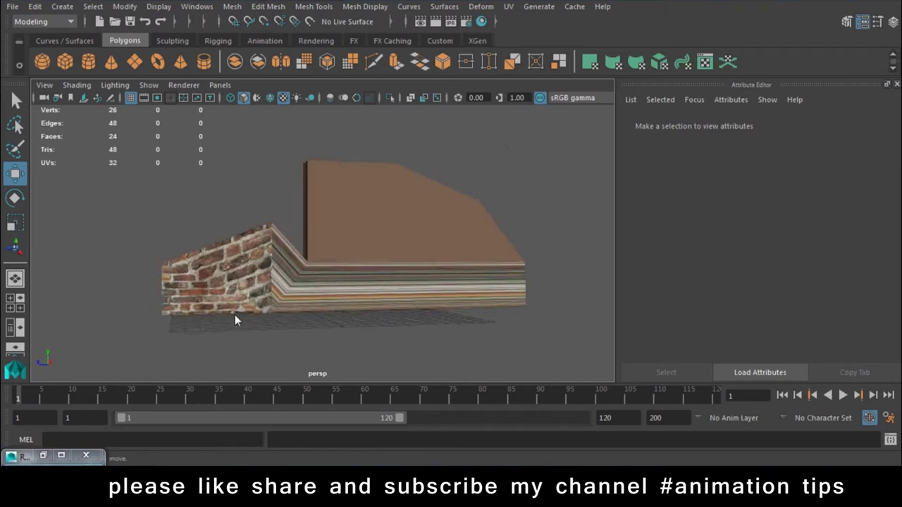
right_click_drag(430, 123, 437, 189)
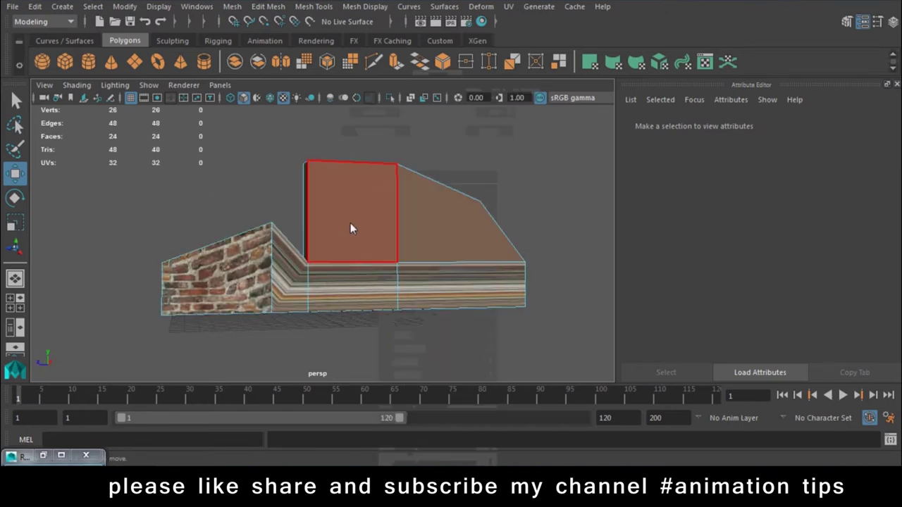
Select the wall's upper and lower front faces down to the brick face.
left_click(350, 222)
left_click(458, 225, "shift")
mouse_move(451, 281)
left_mouse_down("shift")
mouse_move(215, 286)
mouse_move(229, 332)
mouse_move(335, 313)
left_mouse_up("shift")
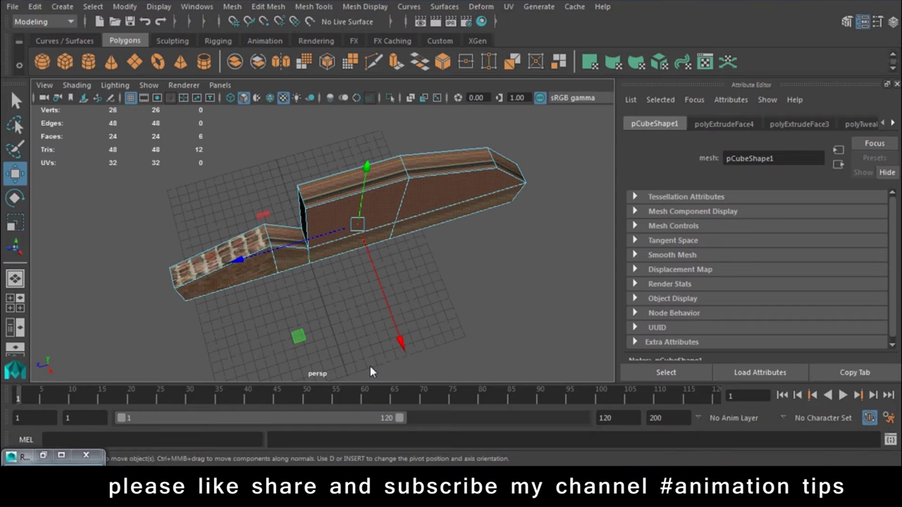
Apply a Planar UV projection from the X axis to the selected faces.
left_click(506, 8)
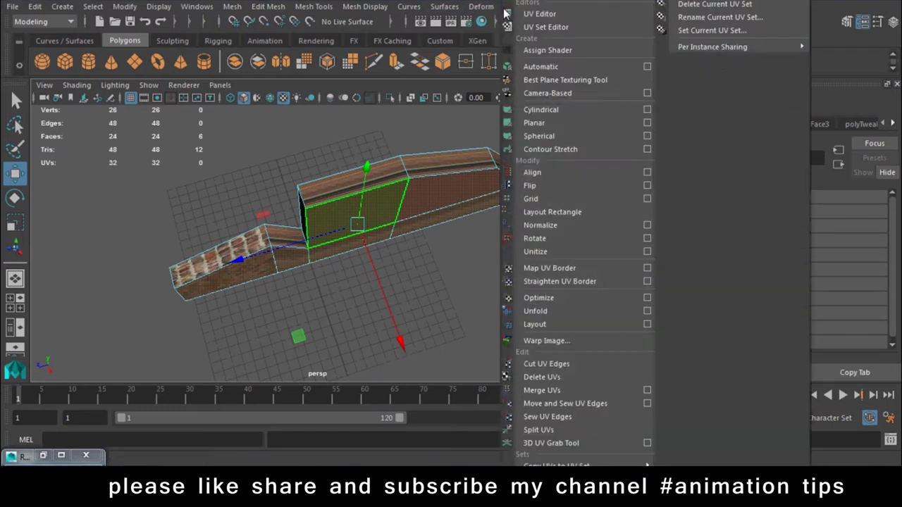
left_click(647, 123)
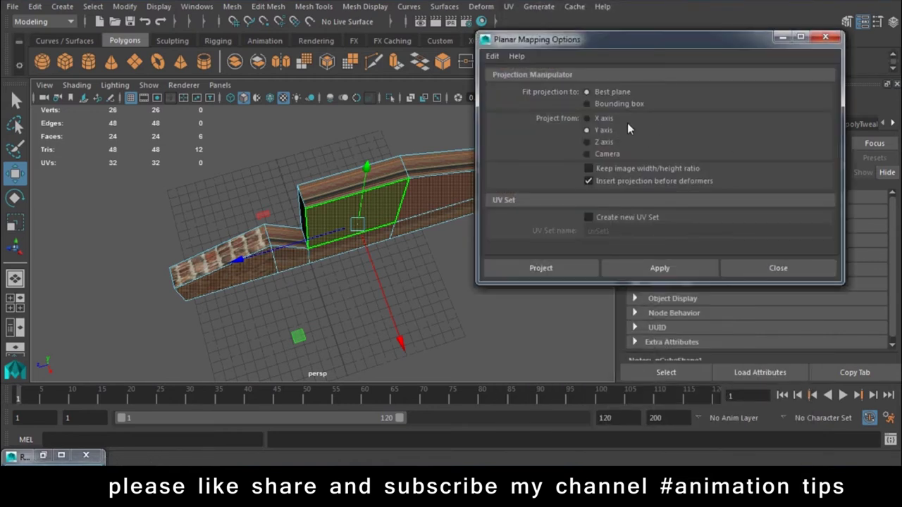
mouse_move(443, 323)
left_mouse_down("alt")
mouse_move(466, 279)
mouse_move(374, 286)
mouse_move(477, 326)
left_mouse_up("alt")
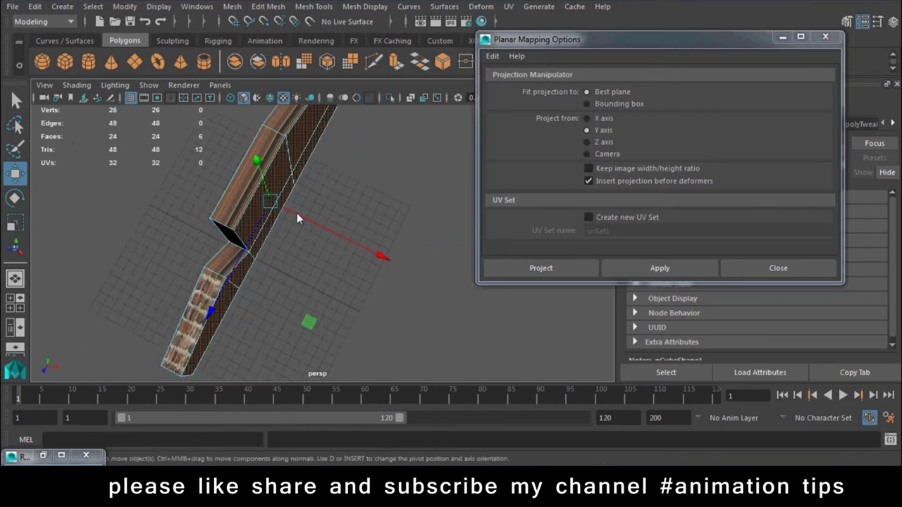
left_click(599, 120)
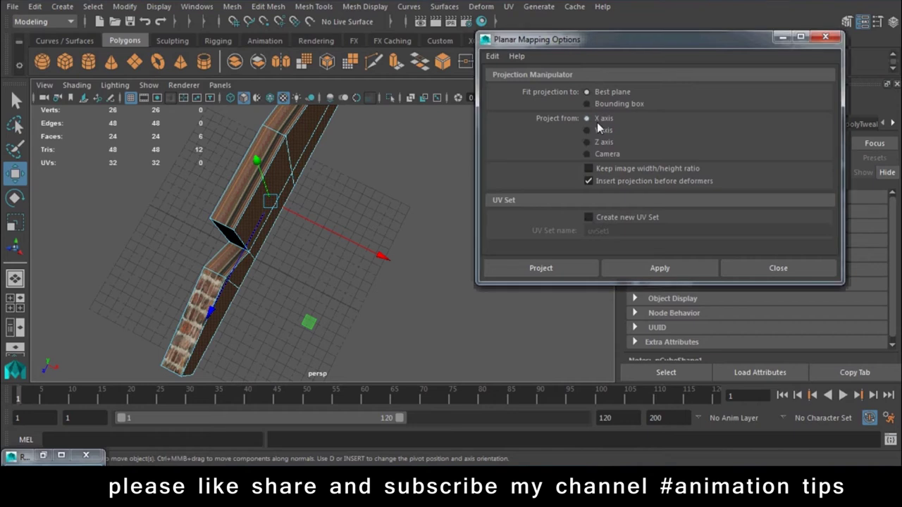
left_click(647, 268)
left_click_drag(294, 311, 262, 258, "alt")
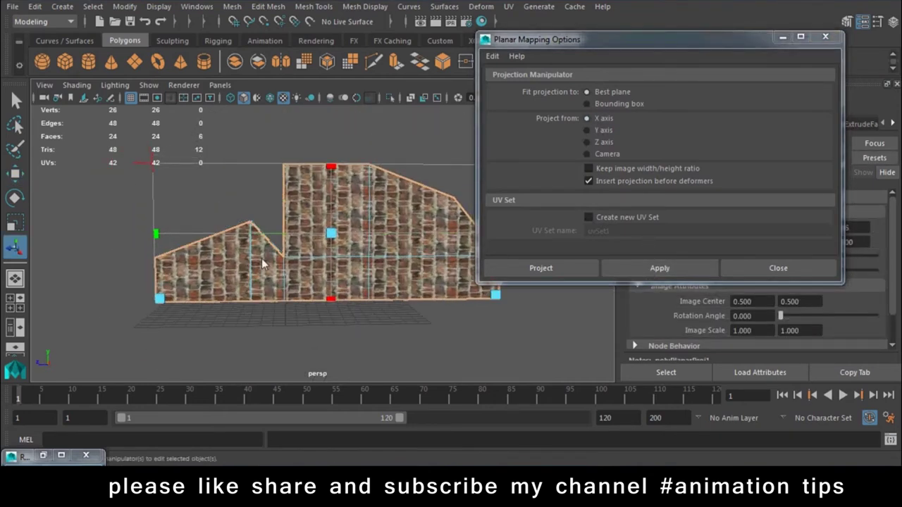
left_click_drag(574, 41, 662, 367)
mouse_move(232, 283)
left_mouse_down("alt")
mouse_move(340, 296)
mouse_move(214, 205)
left_mouse_up("alt")
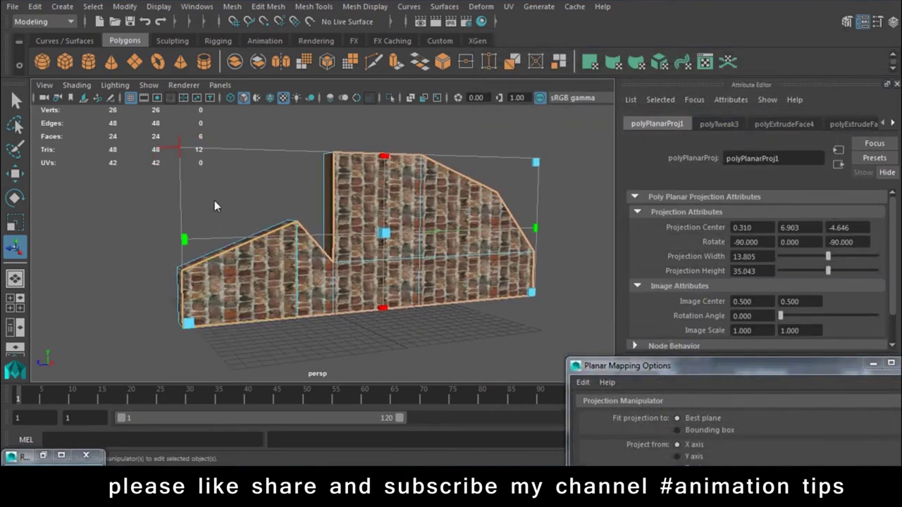
Rotate the planar projection manipulator so the bricks run horizontally.
left_click(170, 150)
mouse_move(170, 150)
left_mouse_down("alt")
mouse_move(432, 152)
mouse_move(449, 173)
left_mouse_up("alt")
key("ctrl+z")
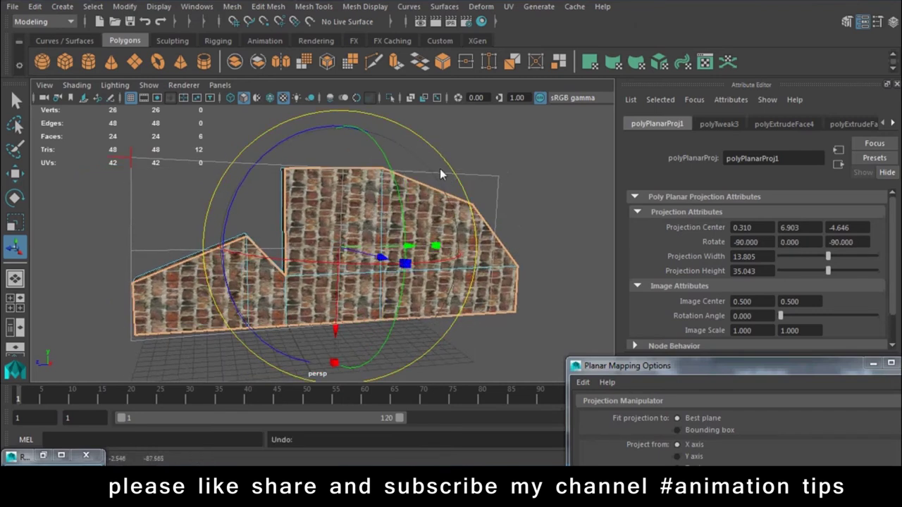
mouse_move(246, 163)
left_mouse_down()
mouse_move(441, 150)
mouse_move(227, 245)
mouse_move(174, 229)
mouse_move(67, 238)
left_mouse_up()
Widen the projection width to 36.623, then deselect and face the wall to check the bricks.
left_click(223, 219)
left_click(223, 219)
left_click(428, 112)
mouse_move(427, 112)
left_mouse_down("alt")
mouse_move(443, 151)
mouse_move(427, 268)
mouse_move(352, 317)
left_mouse_up("alt")
left_click(435, 133)
left_click(428, 151)
scroll(323, 379, "up", 2)
right_click_drag(323, 379, 551, 281, "alt")
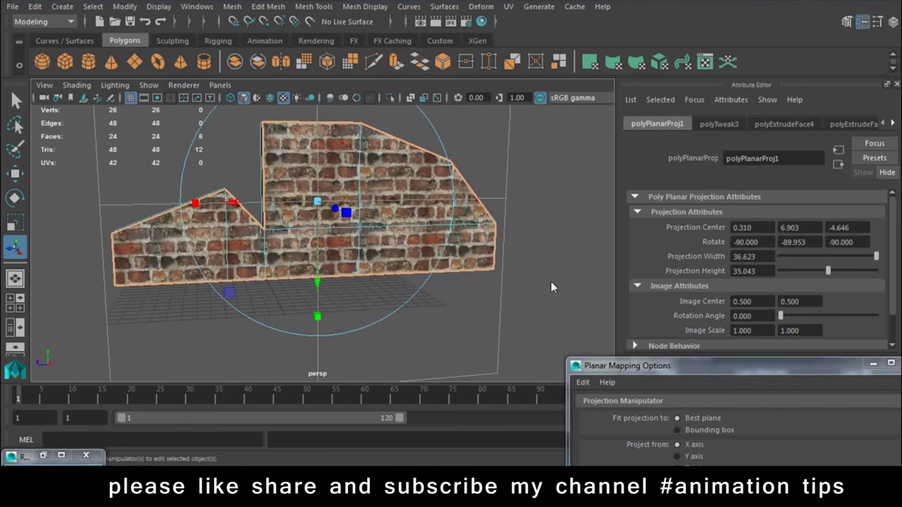
left_click(550, 281)
right_click_drag(406, 179, 524, 212)
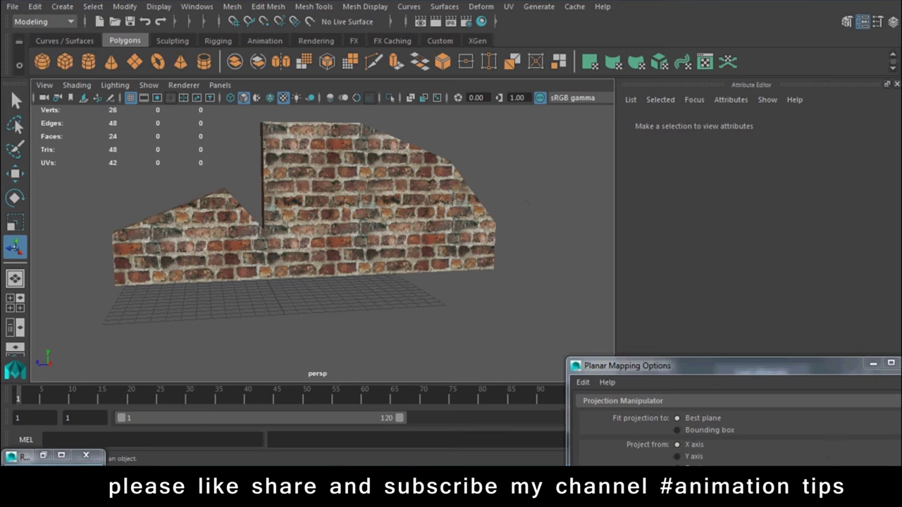
left_click(787, 391)
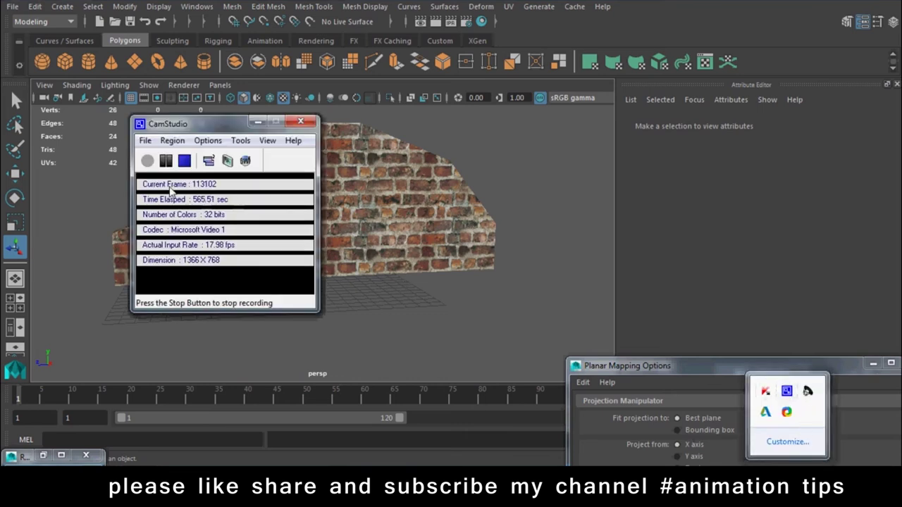